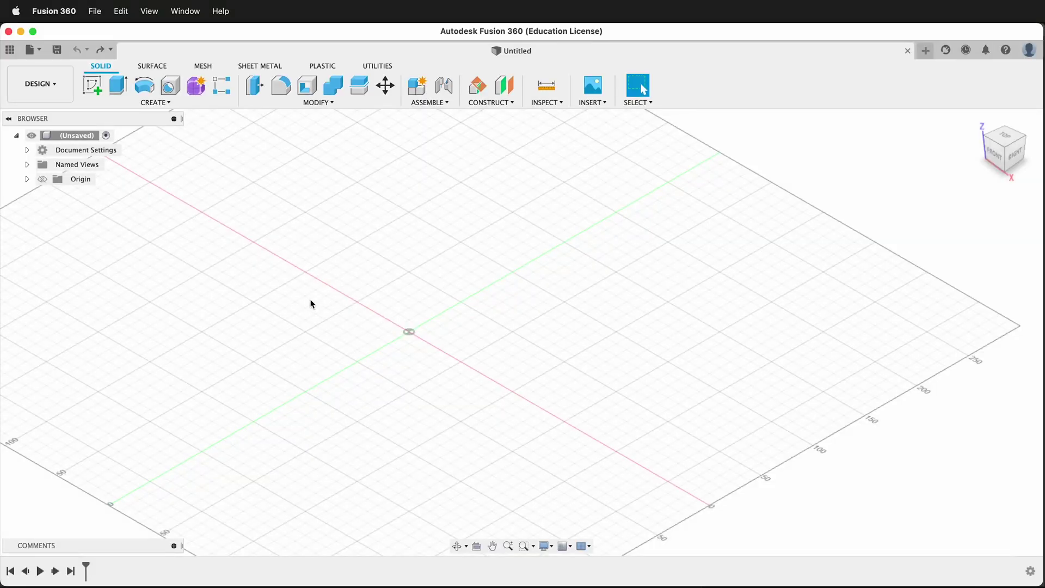
Create two 100 mm spheres on the ground plane, one on the red axis, one at the origin
left_click(155, 103)
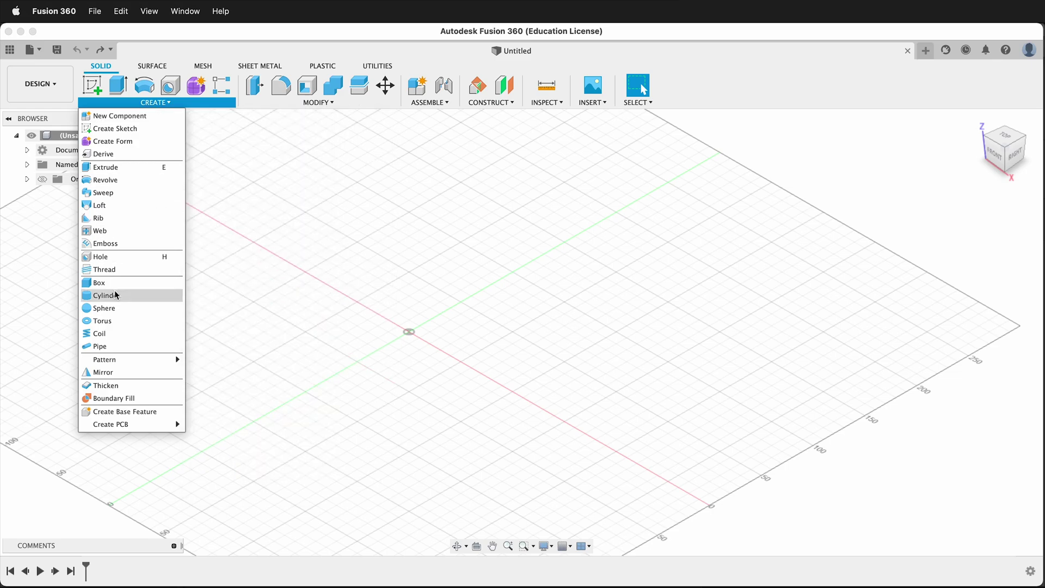
left_click(109, 308)
left_click(433, 331)
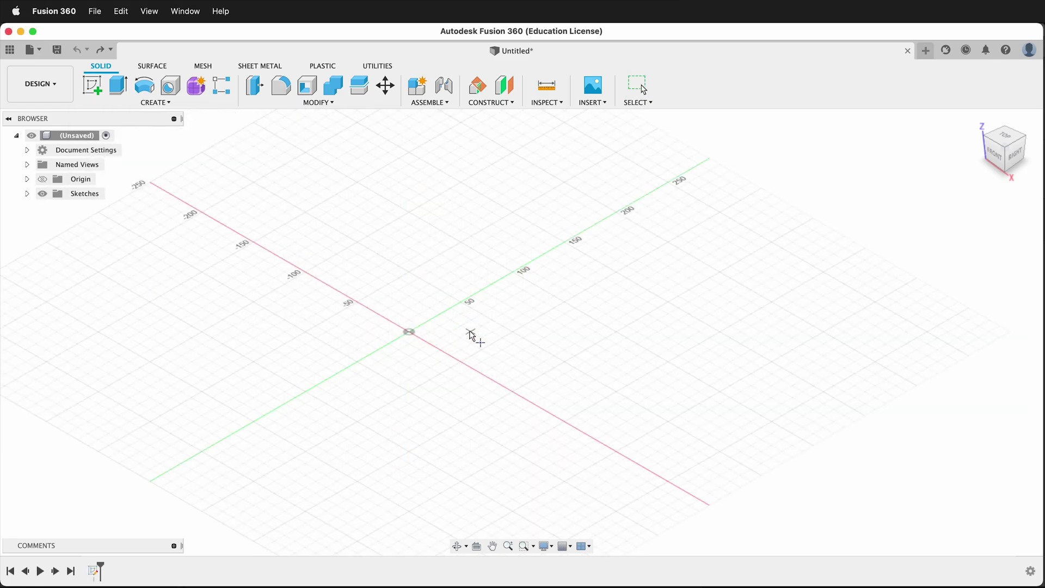
left_click(245, 241)
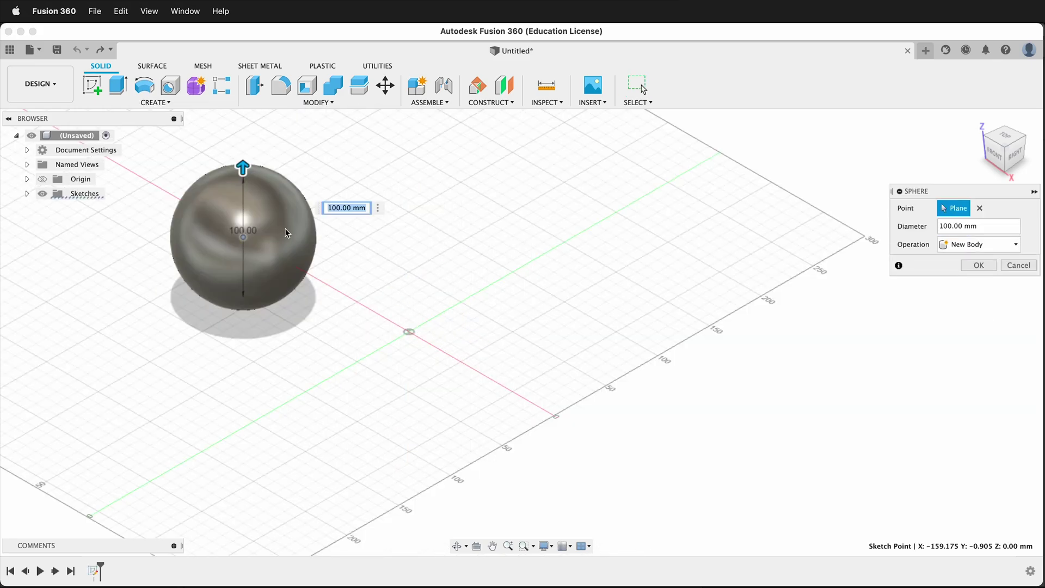
left_click(979, 265)
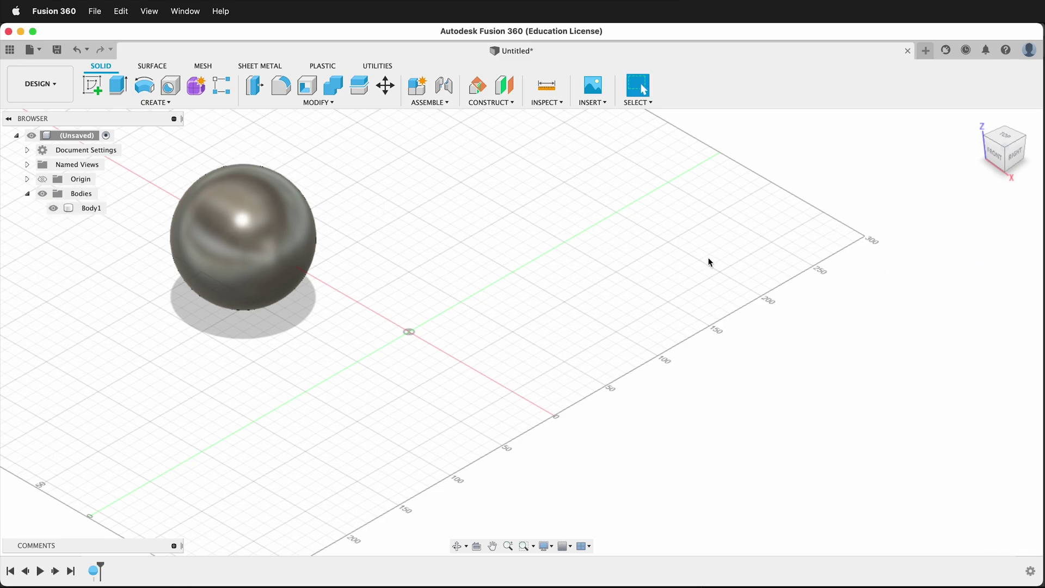
left_click(143, 103)
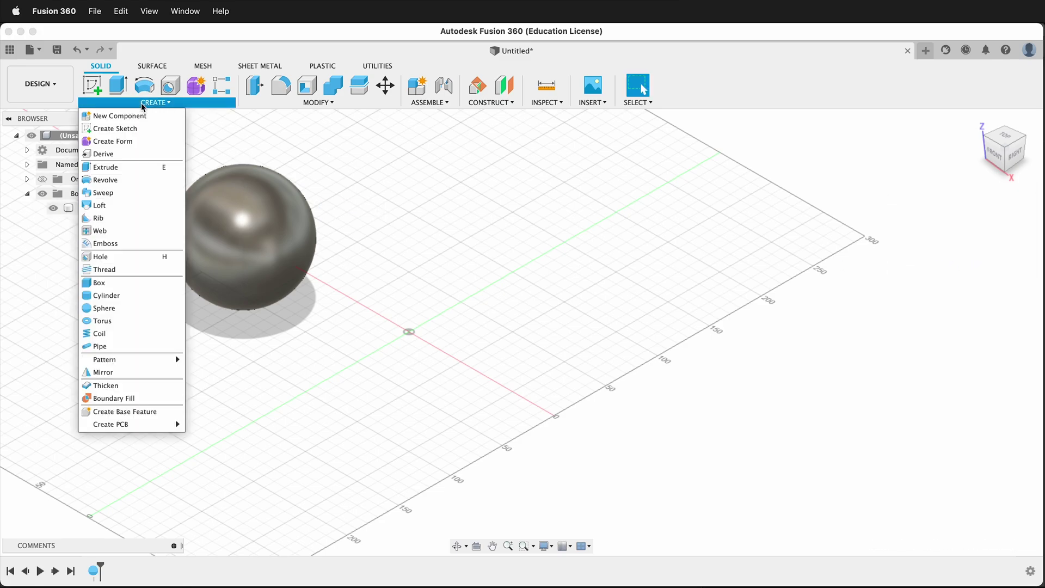
left_click(139, 307)
left_click(433, 351)
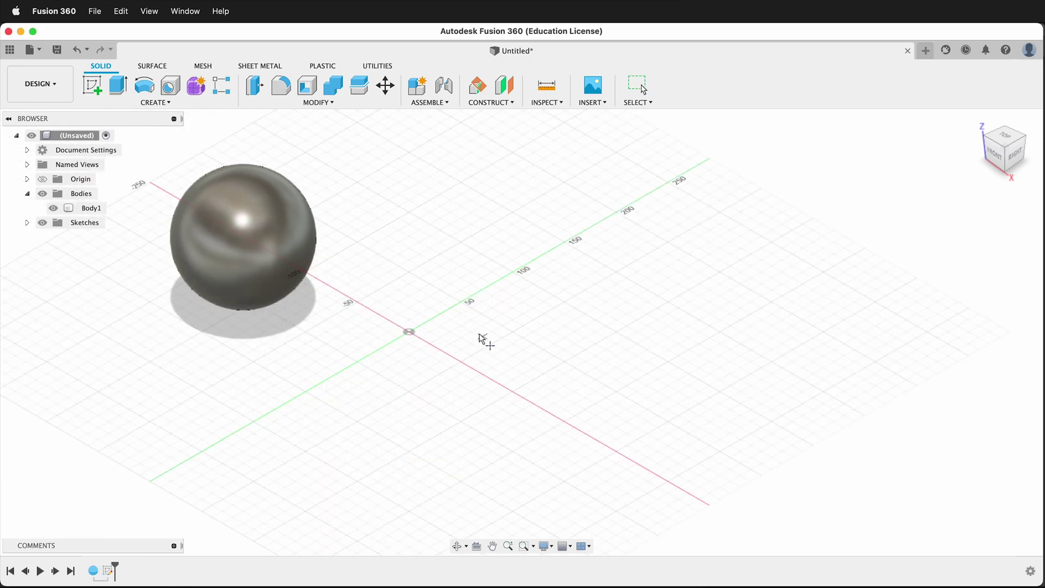
left_click(410, 333)
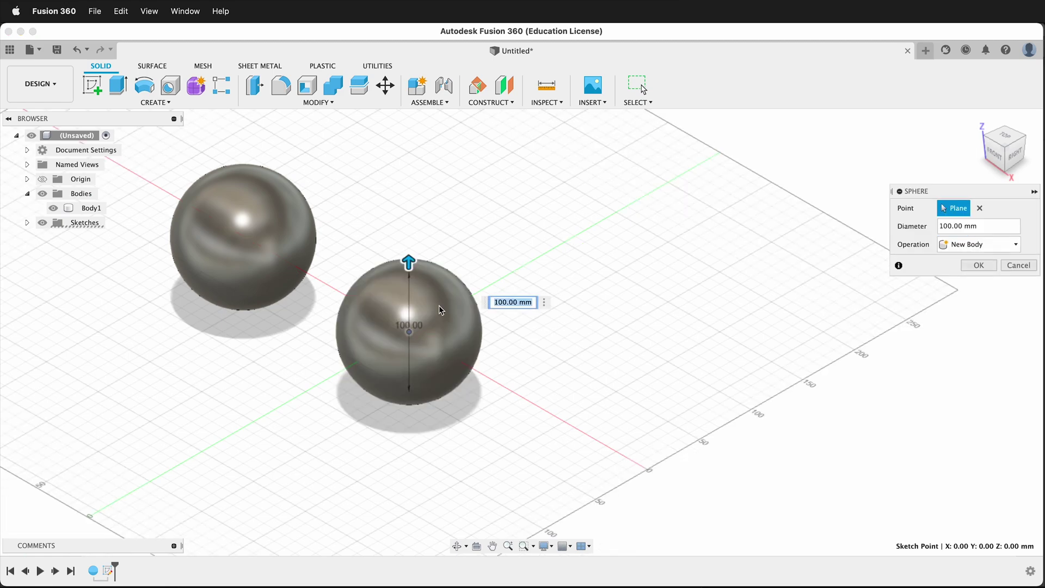
left_click(978, 265)
Add a third 100 mm sphere further along the red axis and view the row from the front
left_click(141, 103)
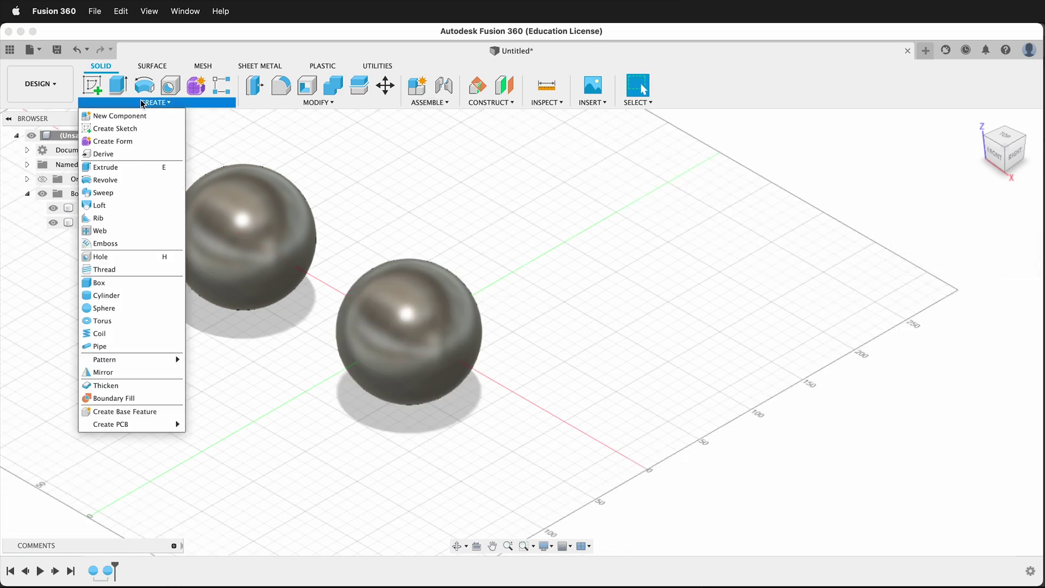
left_click(136, 308)
left_click(504, 432)
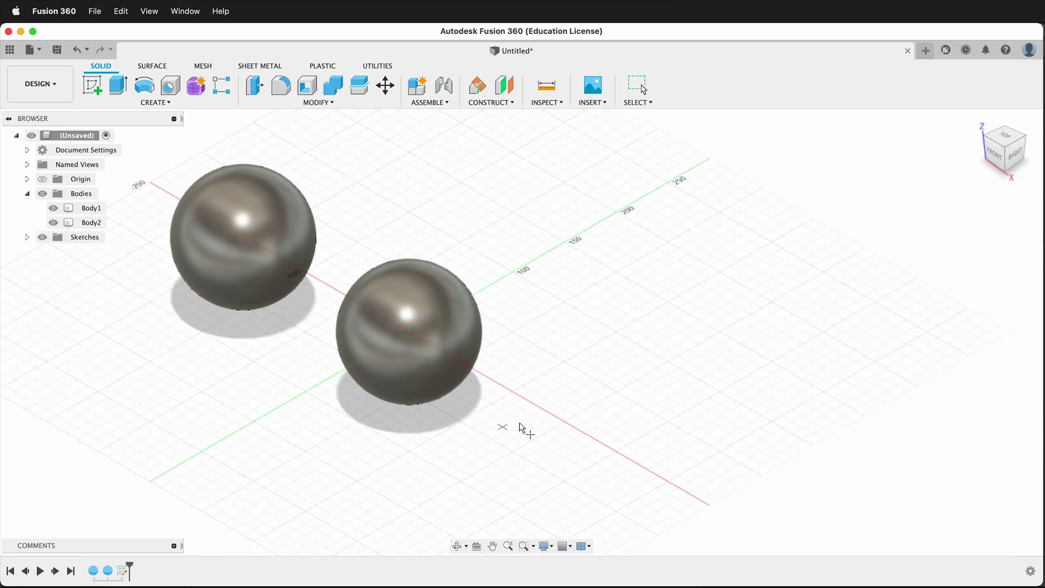
left_click(558, 420)
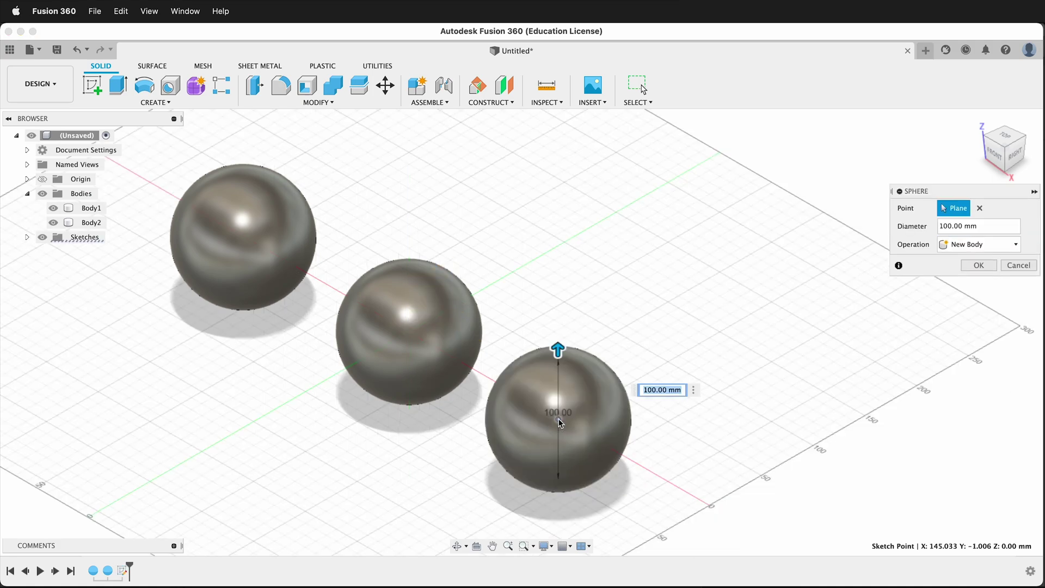
left_click(988, 266)
left_click(423, 339)
middle_click_drag(362, 366, 354, 311, "shift")
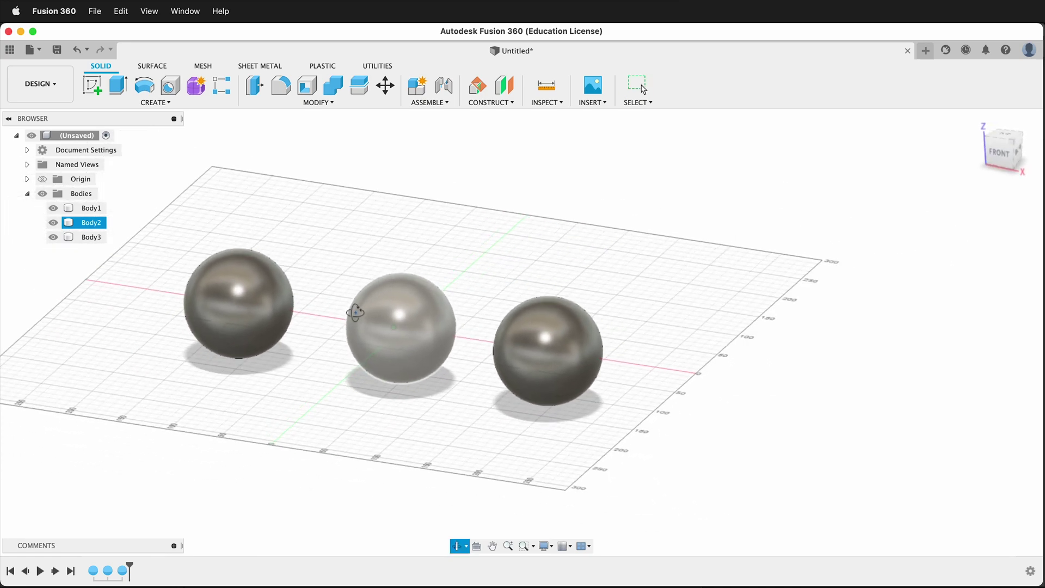
Apply the Polyurethane appearance to the middle sphere from the appearance library
scroll(278, 311, "up", 5)
key("a")
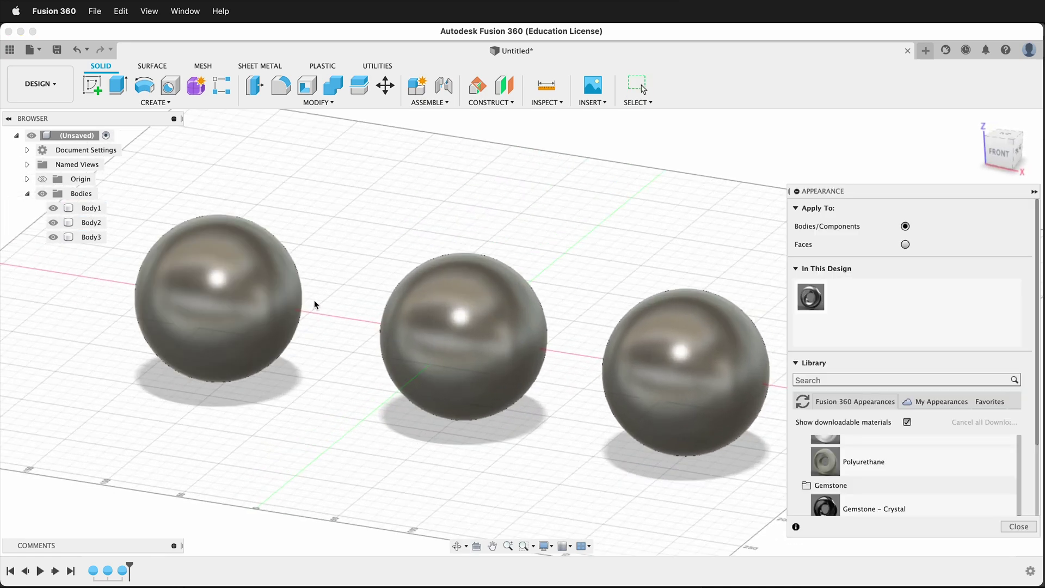
scroll(873, 460, "up", 5)
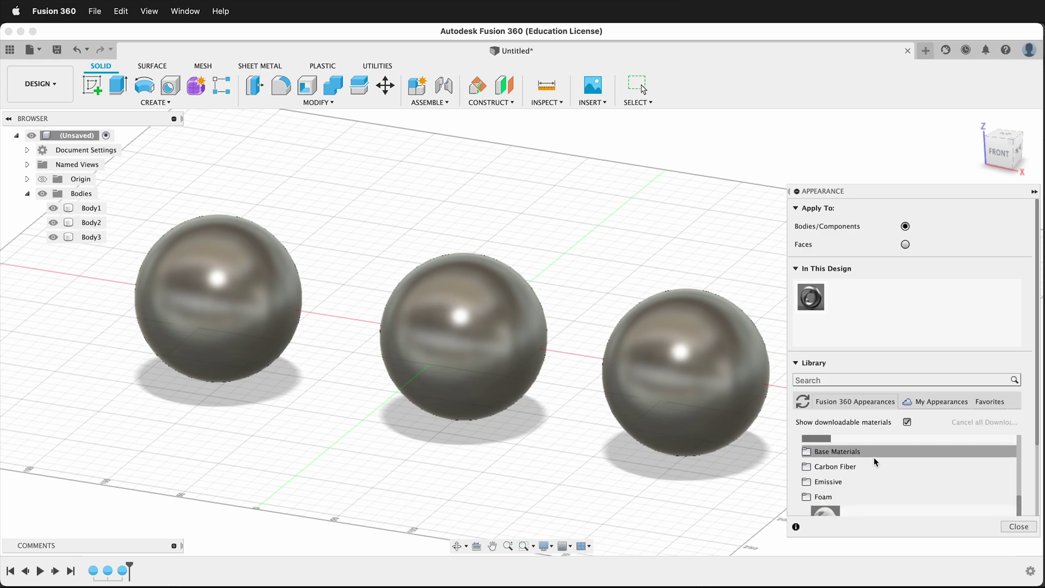
scroll(874, 457, "down", 3)
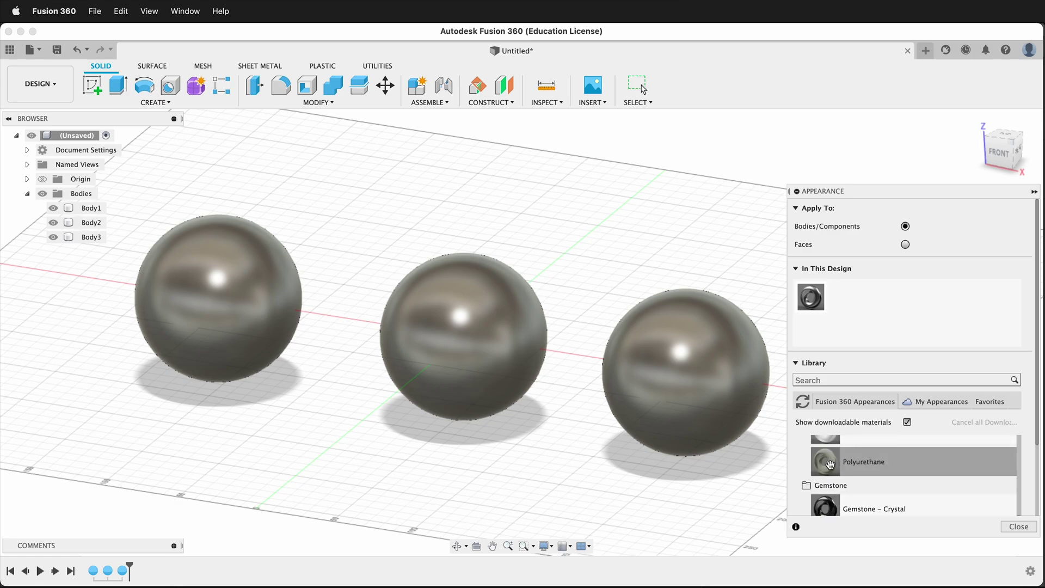
left_click_drag(830, 463, 462, 335)
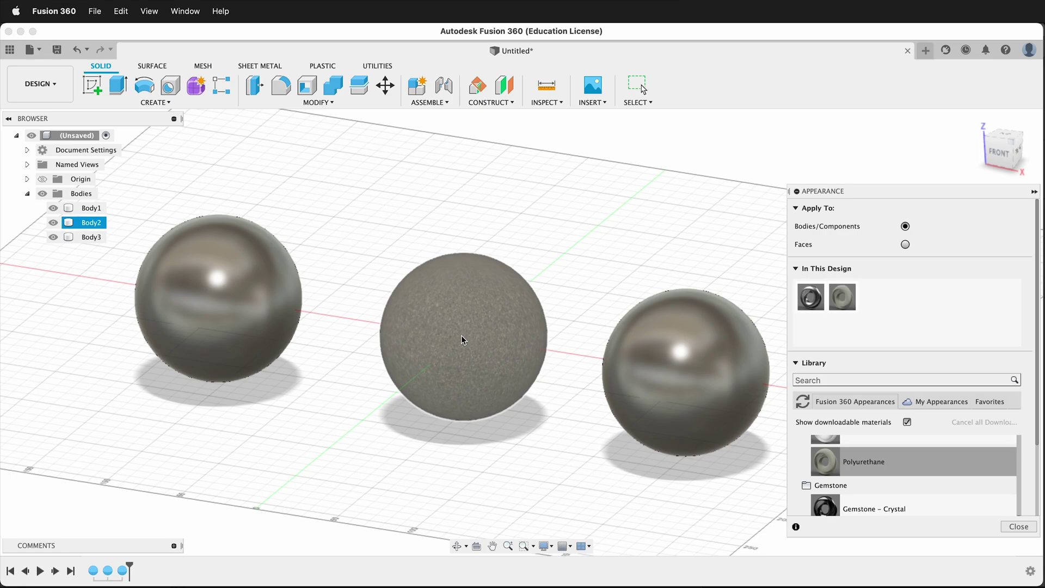
Apply Gemstone – Sapphire to the left sphere
scroll(870, 464, "down", 2)
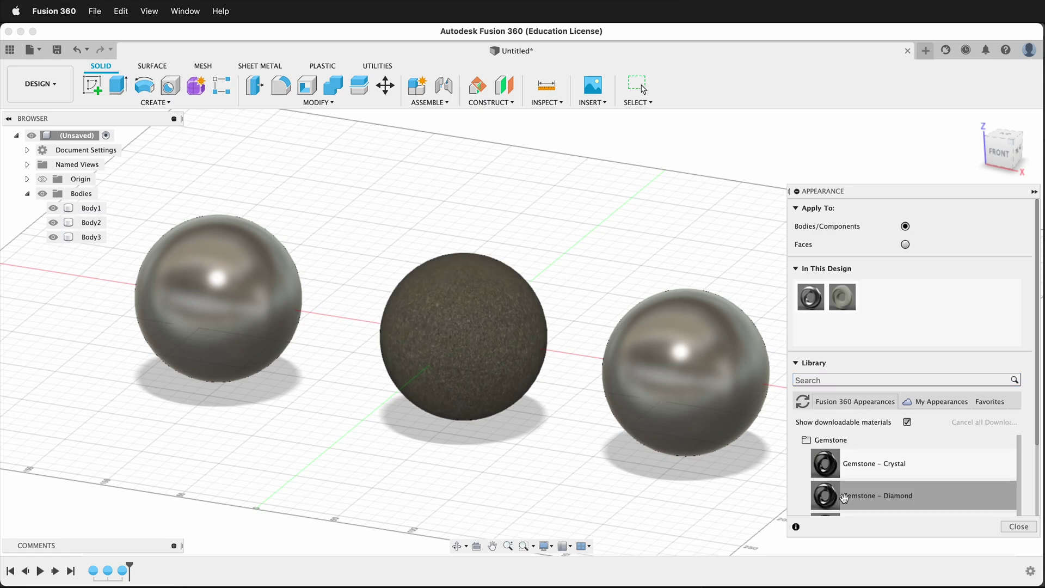
scroll(871, 467, "down", 3)
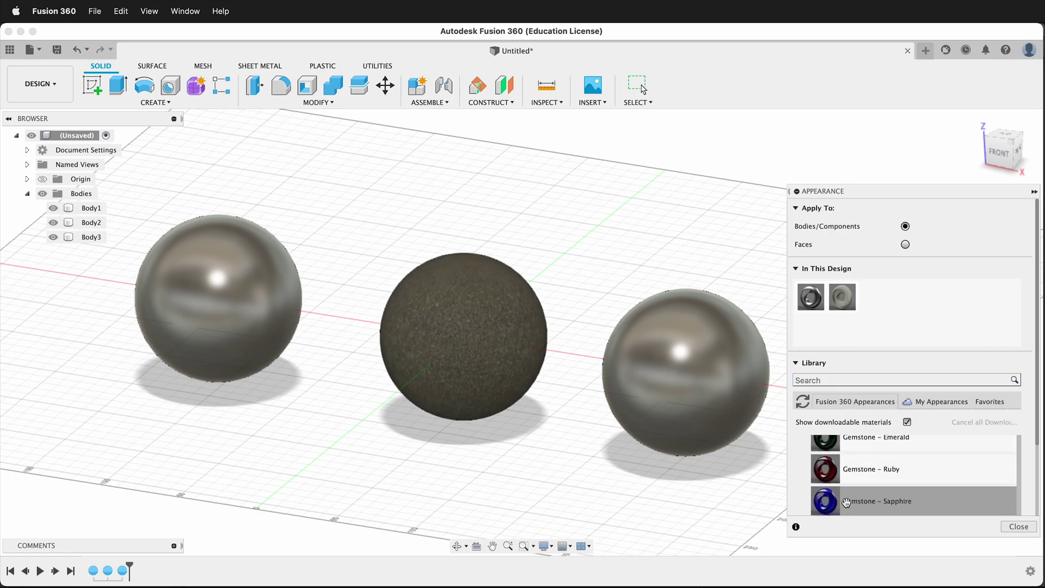
left_click_drag(834, 501, 228, 325)
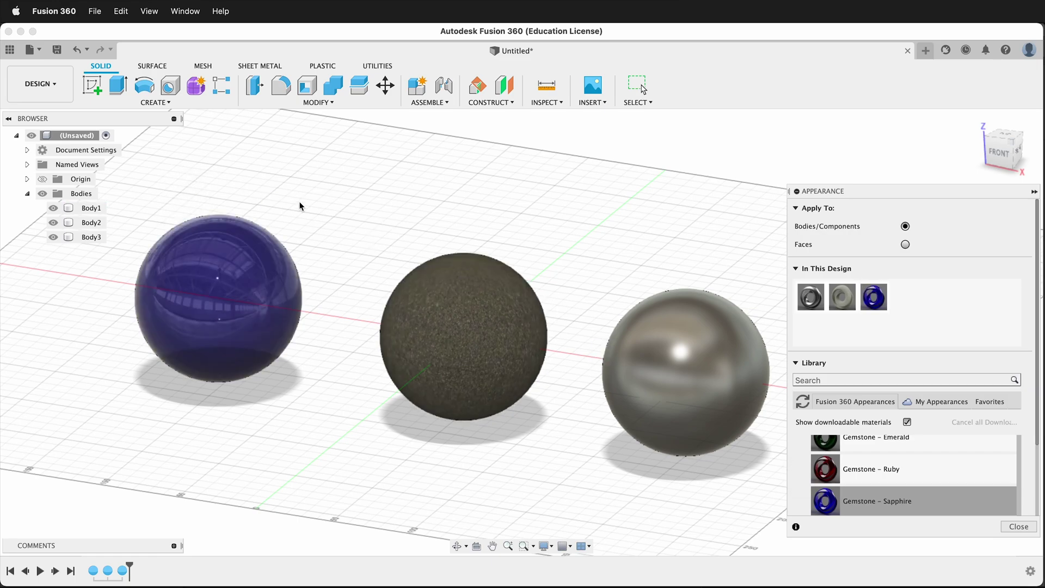
Search 'brushed', download Aluminum – Brushed Radial and apply it to the right sphere
scroll(867, 491, "down", 3)
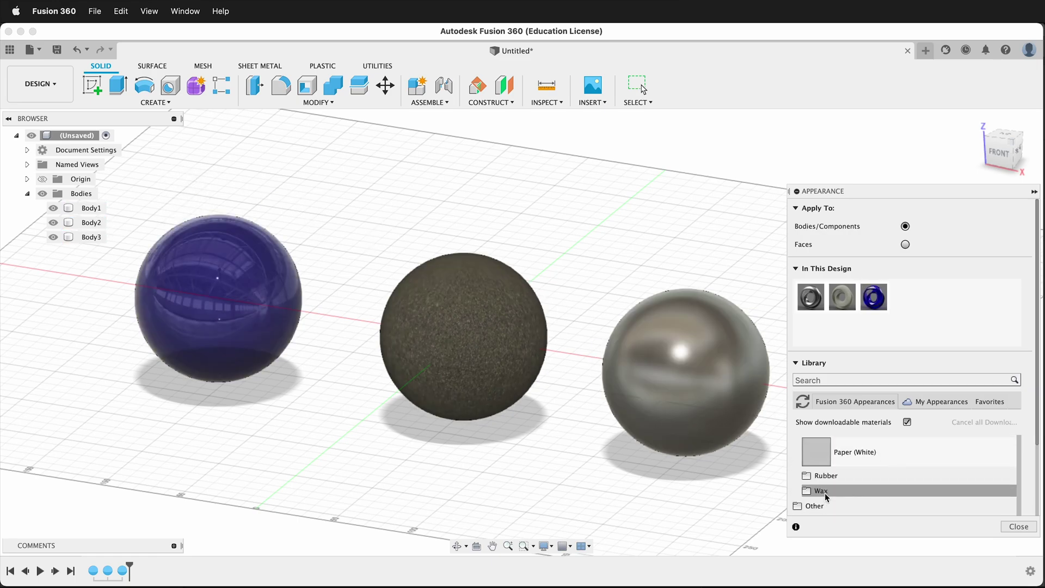
scroll(825, 492, "up", 1)
scroll(874, 461, "down", 5)
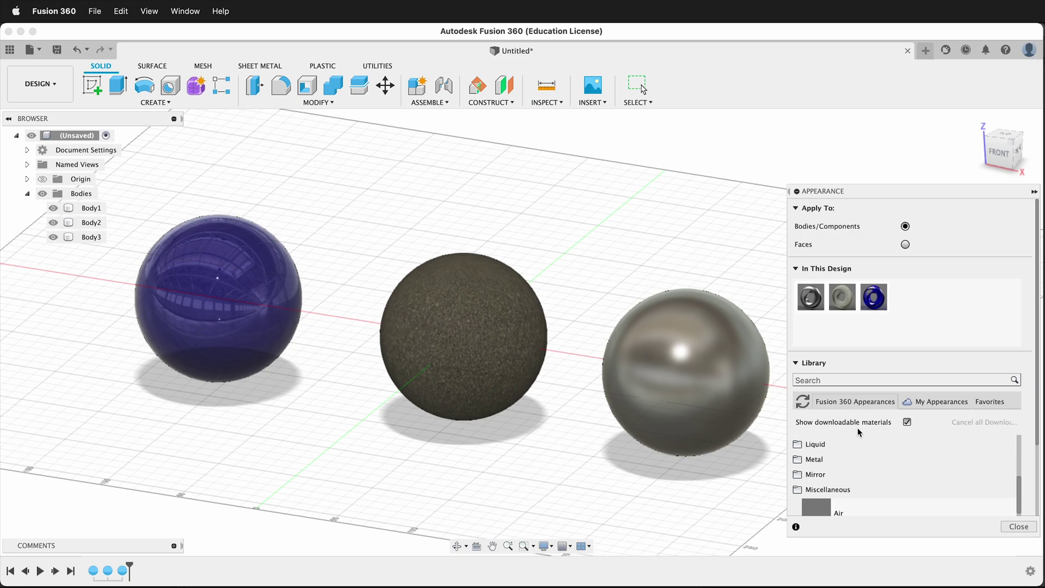
left_click(811, 380)
type("brushed")
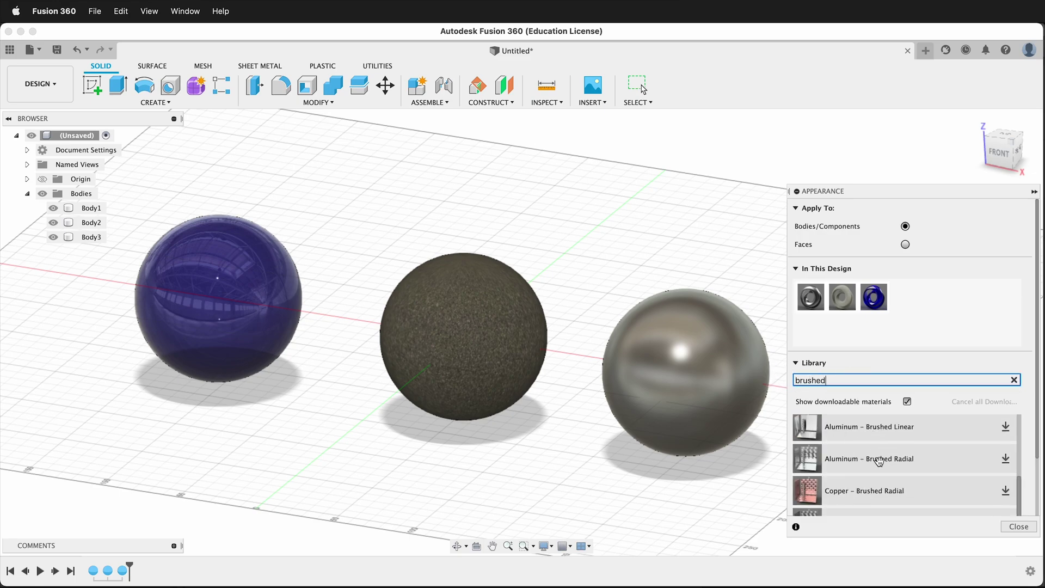
left_click(1006, 458)
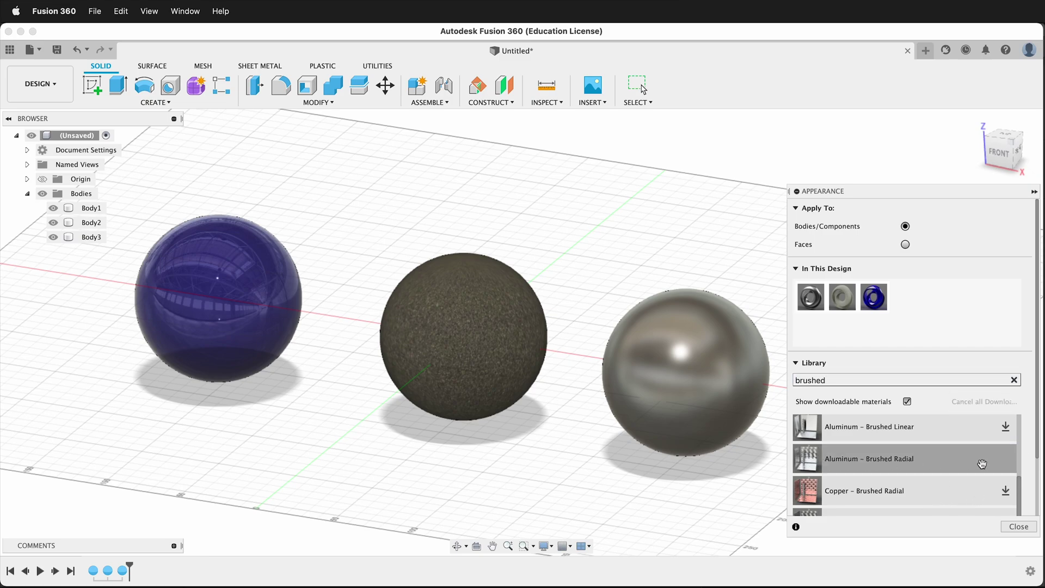
left_click_drag(821, 469, 683, 371)
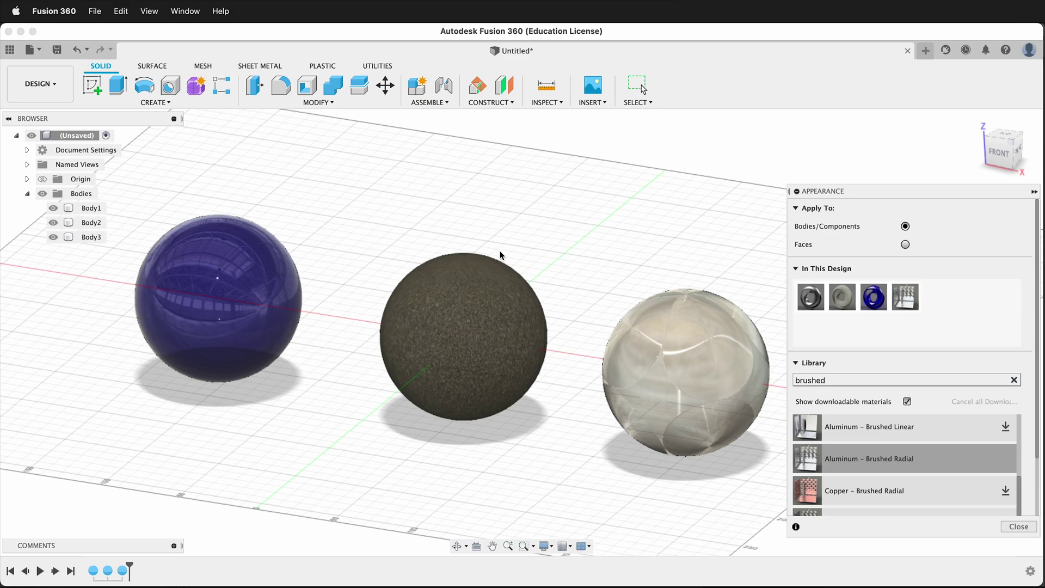
Recolour Gemstone - Sapphire to green, RGB 43 162 98, in the widened Material Editor
double_click(875, 300)
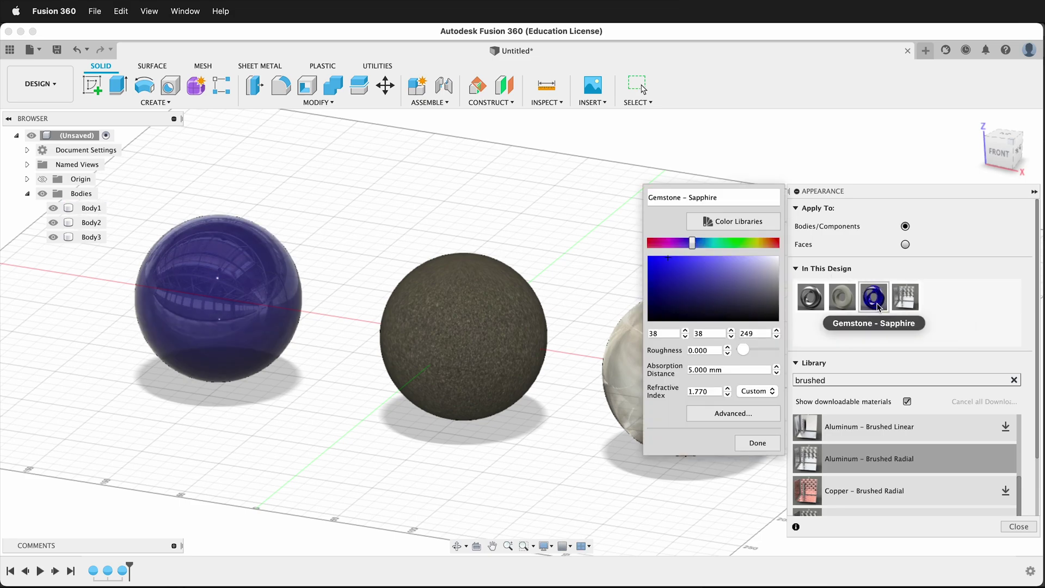
left_click_drag(693, 243, 682, 279)
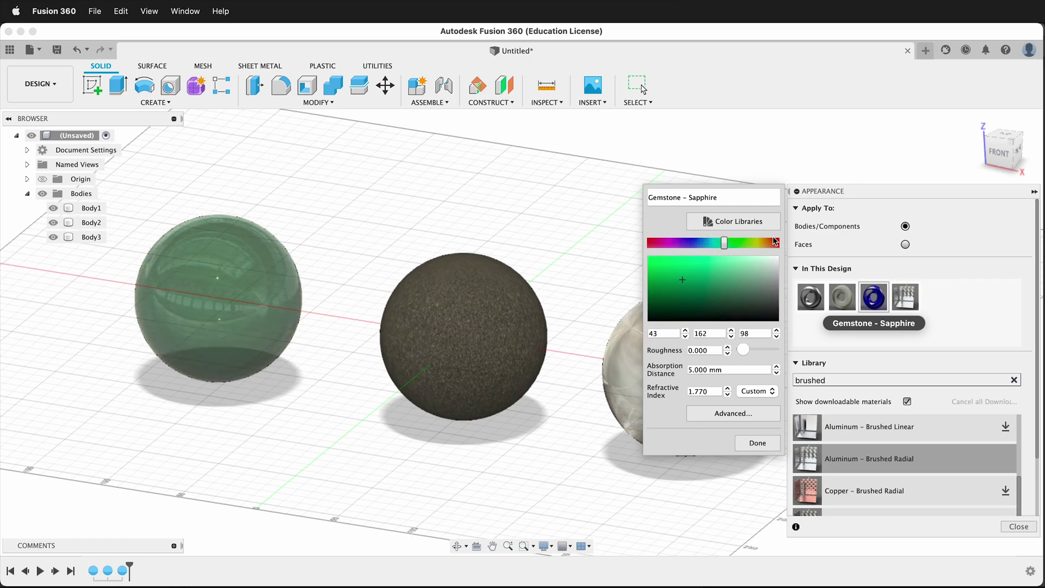
left_click(733, 413)
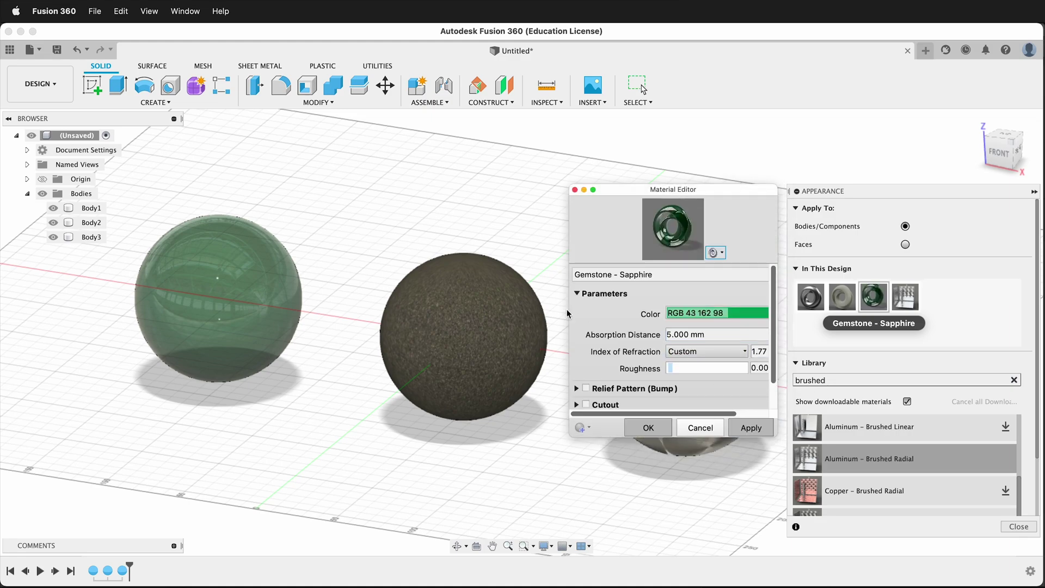
left_click_drag(561, 309, 438, 309)
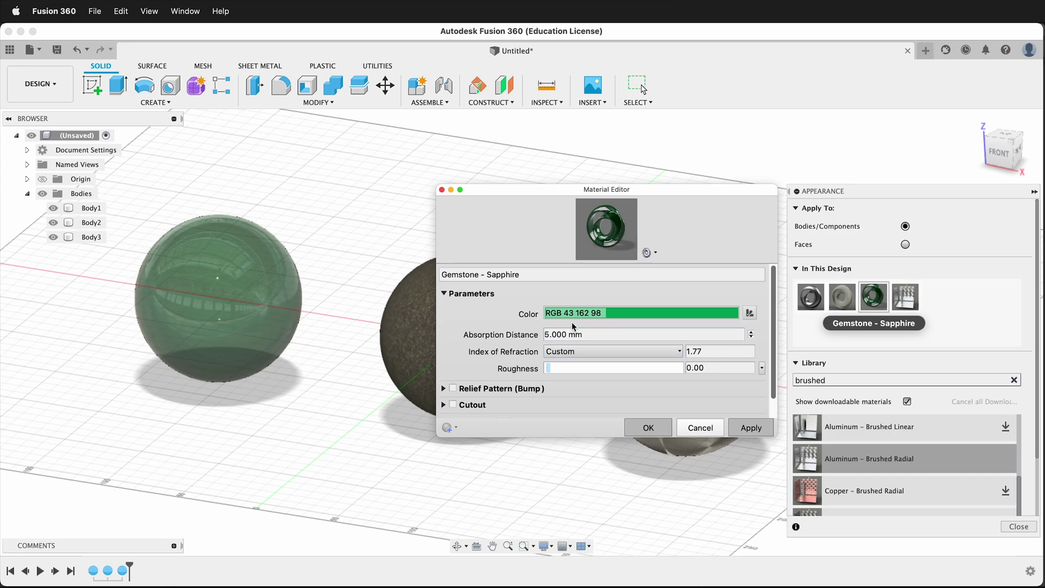
Expand and collapse the sapphire's Advanced Highlight Controls
scroll(480, 349, "down", 1)
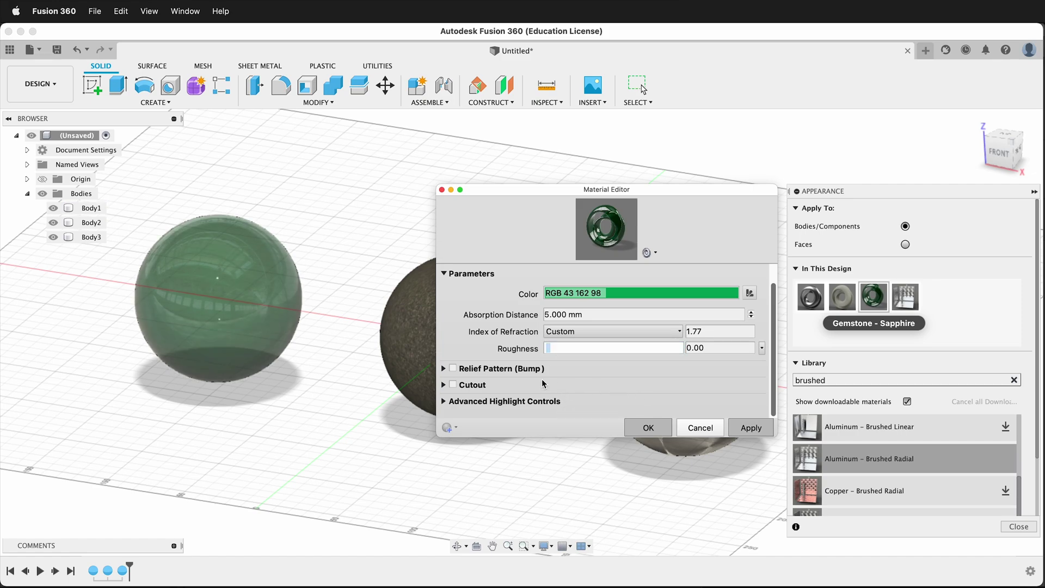
left_click(444, 402)
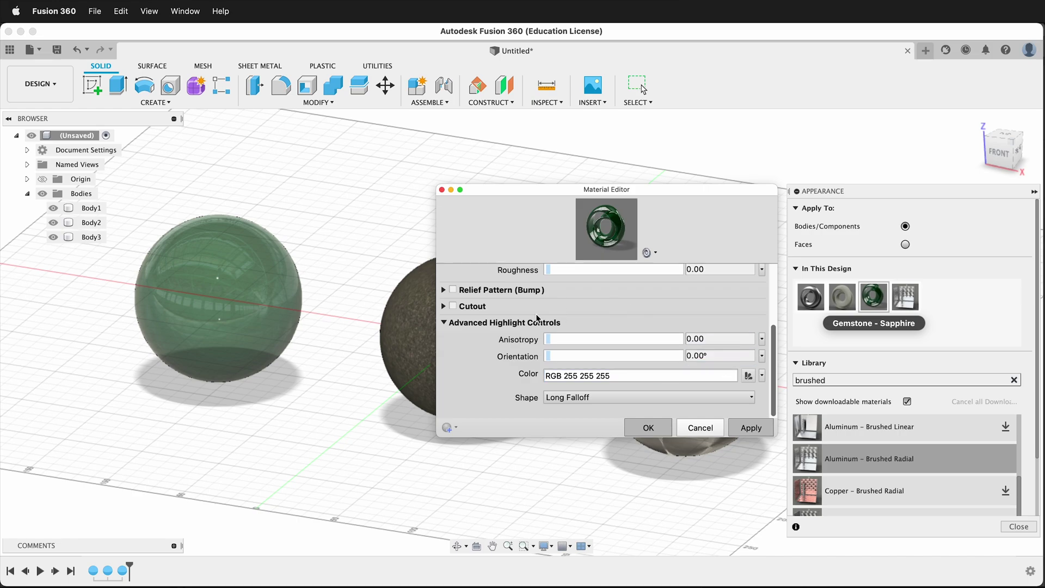
left_click(445, 324)
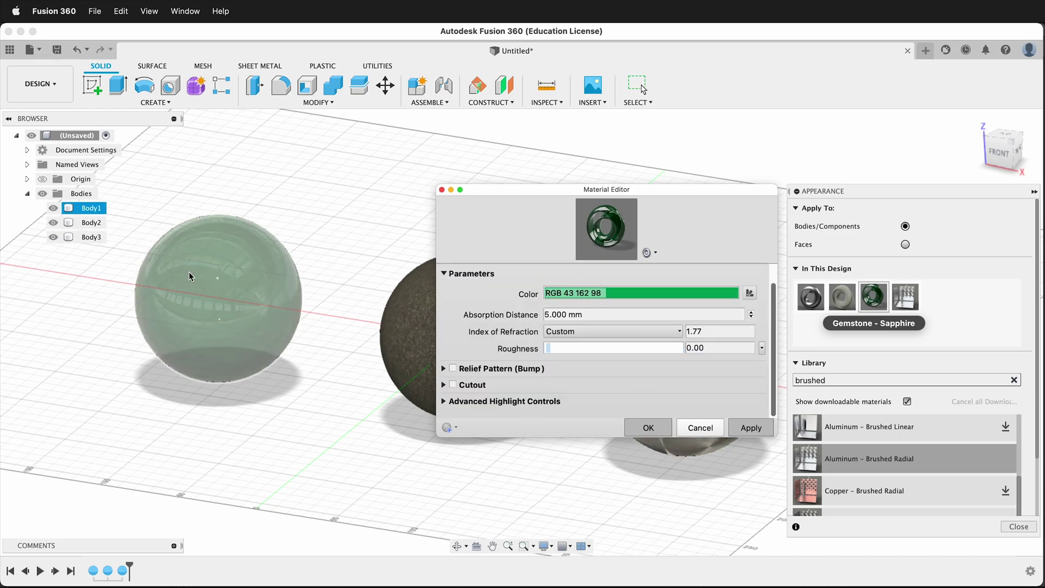
Cancel the Material Editor and duplicate the Gemstone - Sapphire appearance
left_click(700, 427)
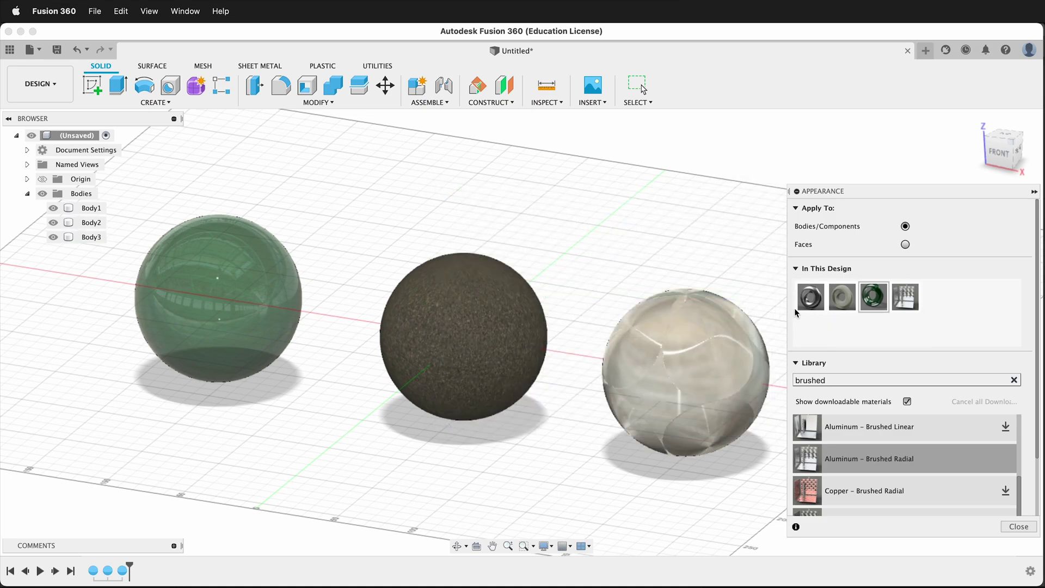
double_click(874, 297)
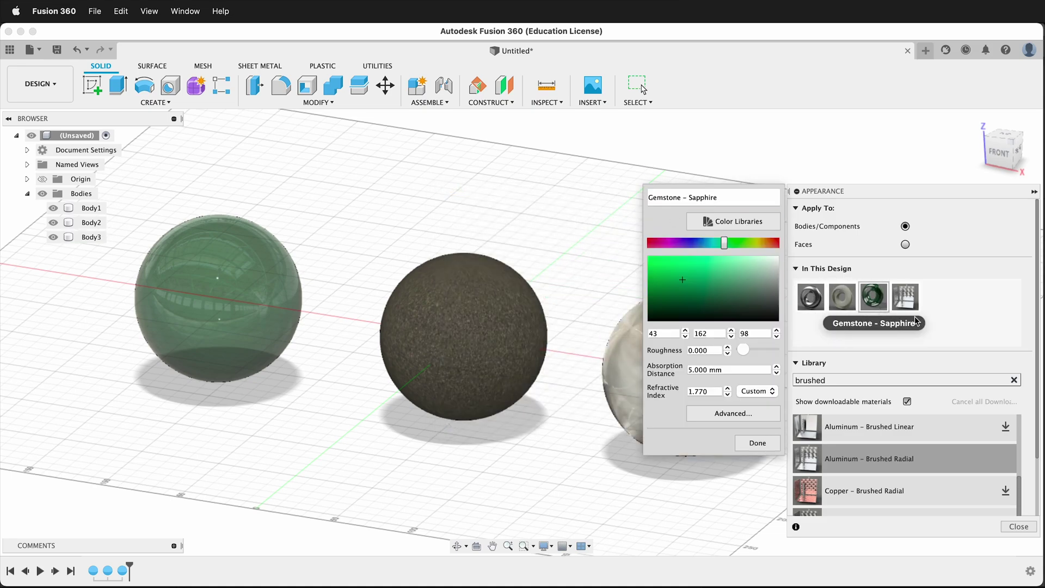
right_click(867, 300)
left_click(914, 311)
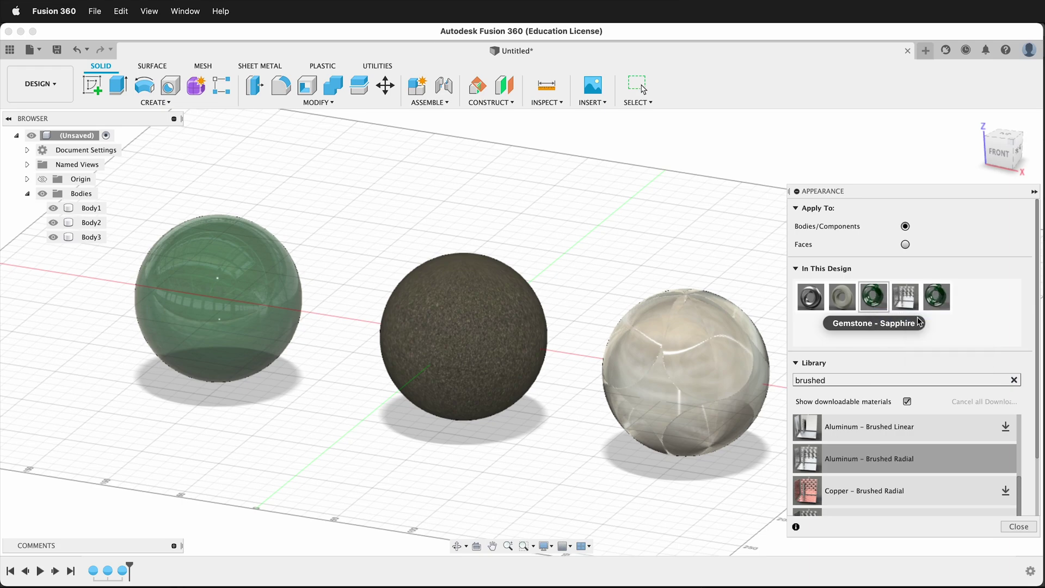
Recolour Gemstone - Sapphire (1) pale yellow-green, try it on the middle sphere, then undo
double_click(927, 302)
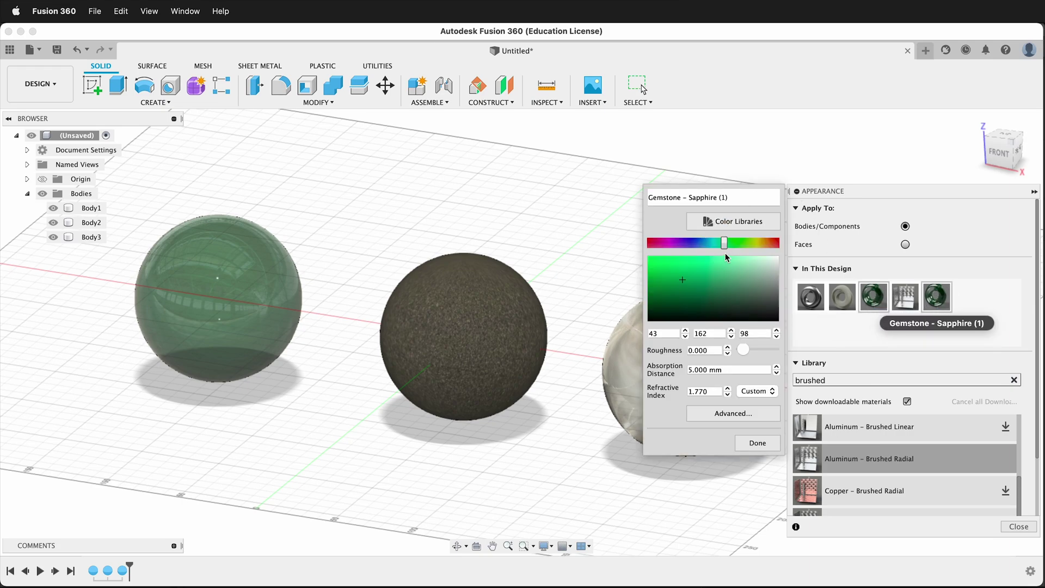
left_click_drag(726, 243, 751, 243)
left_click(677, 278)
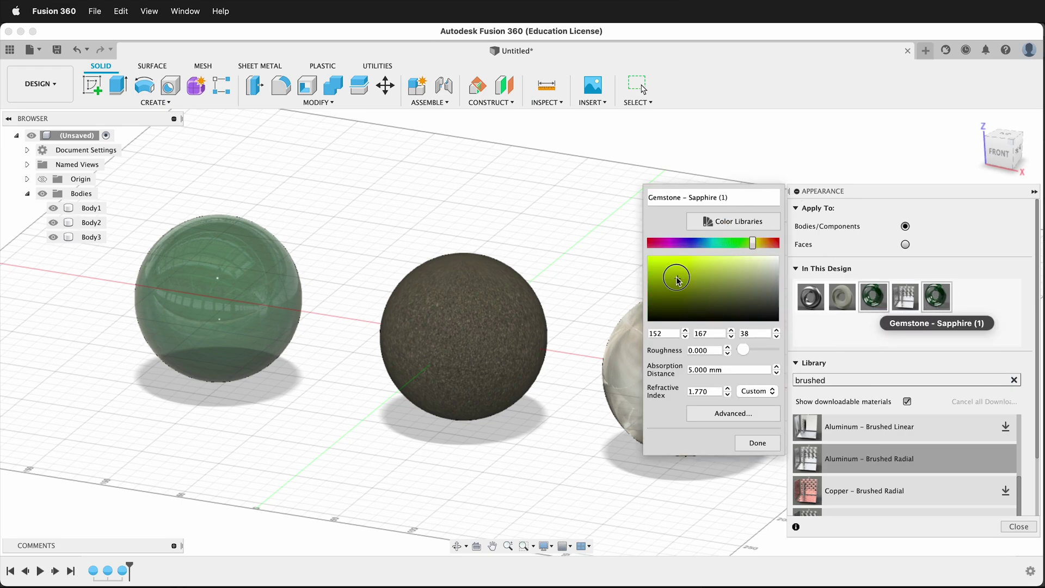
left_click_drag(676, 278, 706, 264)
left_click(757, 442)
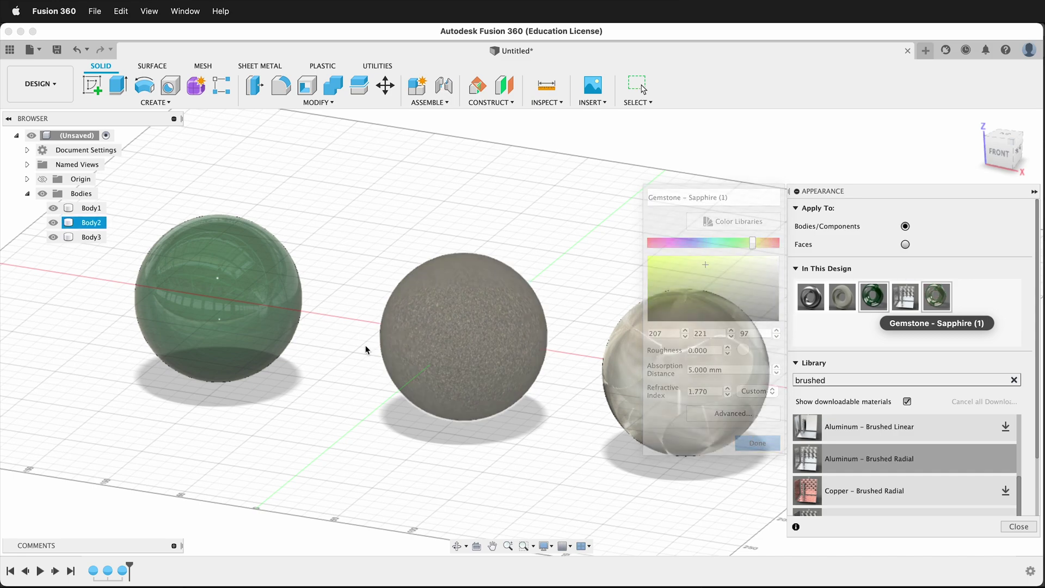
left_click_drag(937, 299, 508, 312)
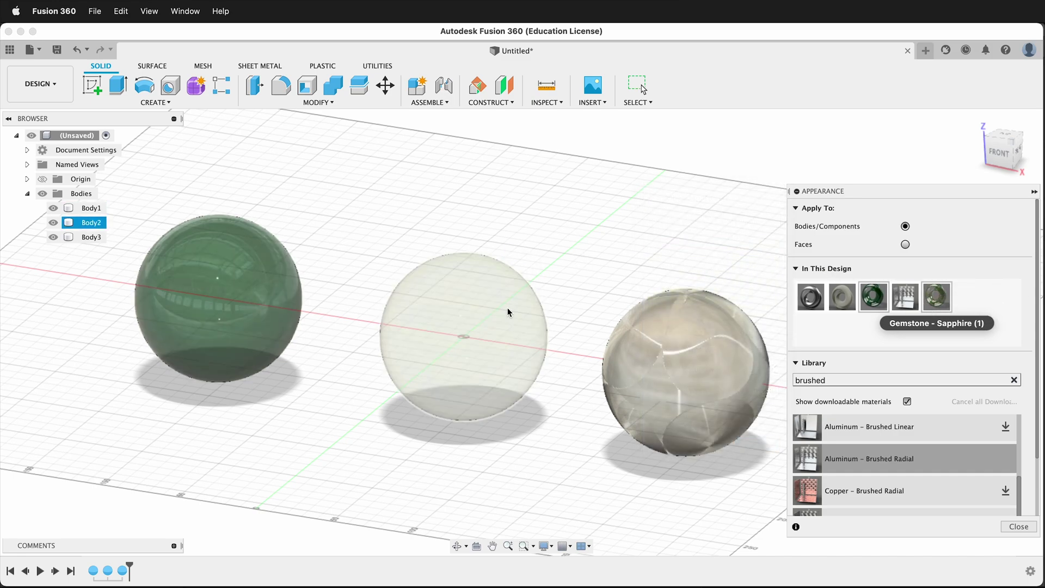
key("super+z")
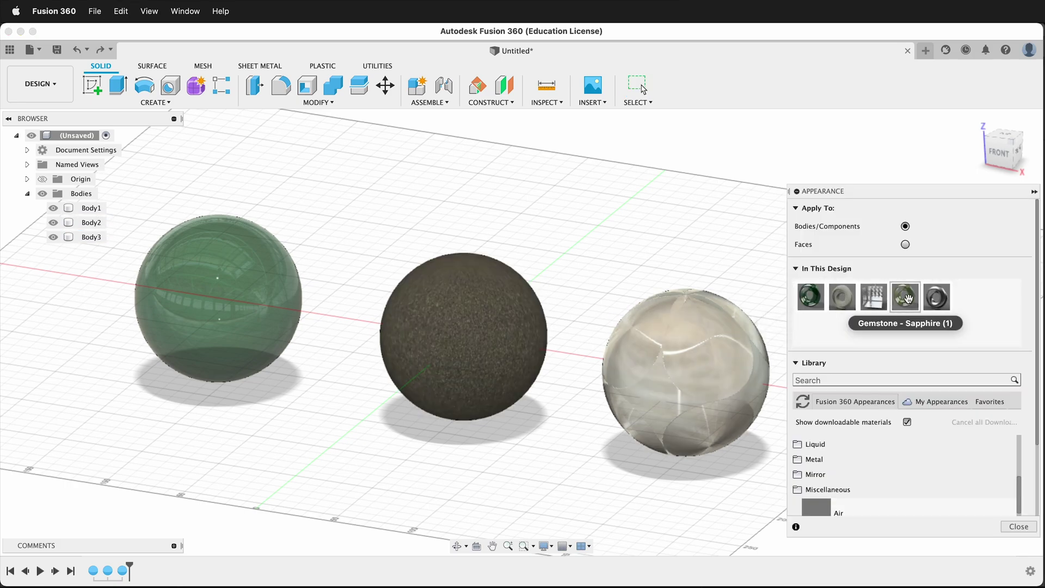
Change Aluminum - Brushed Radial's colour to gold, RGB 200 163 76
double_click(877, 305)
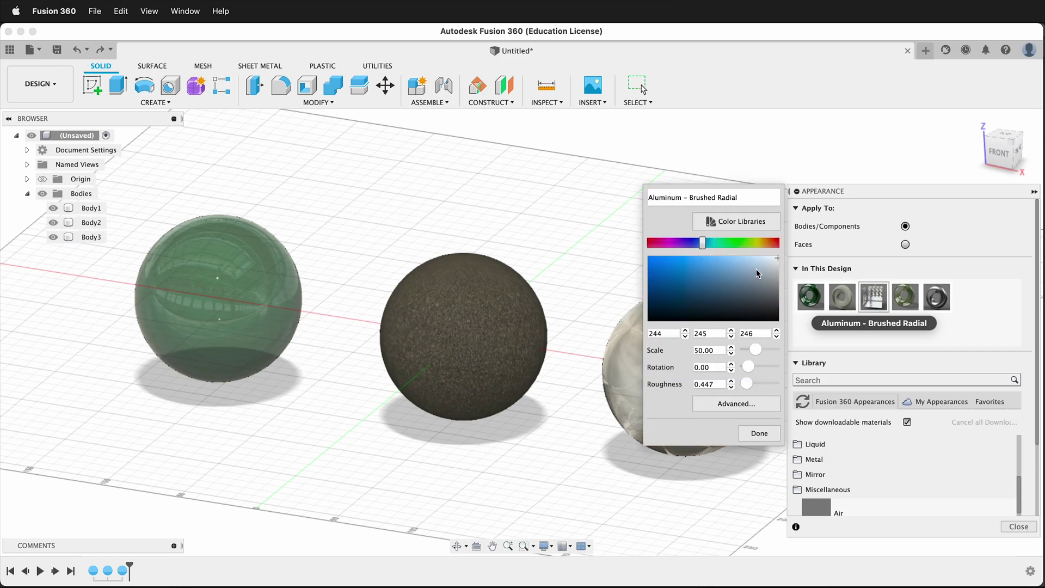
left_click(765, 243)
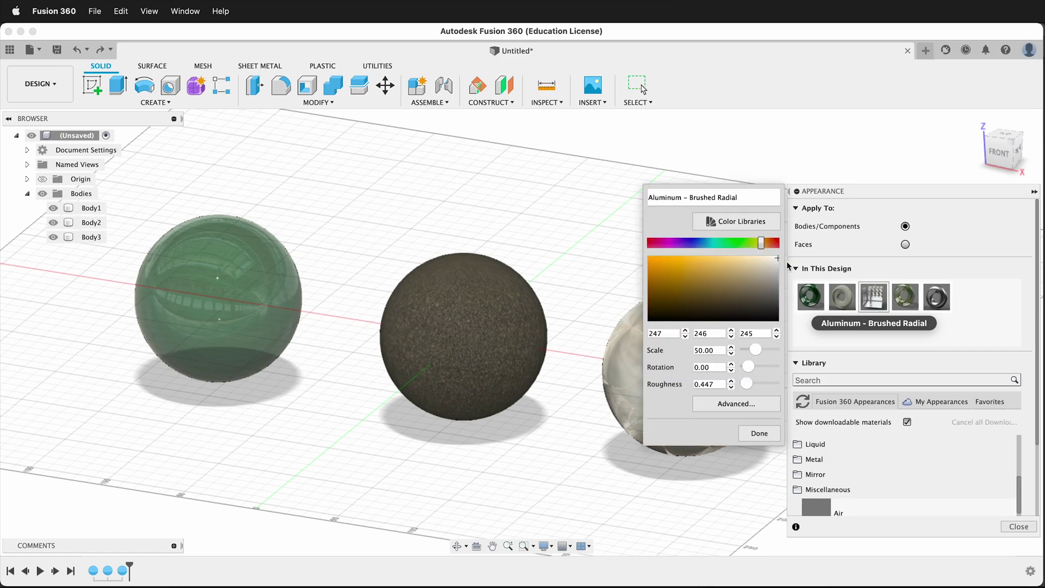
left_click_drag(768, 260, 698, 270)
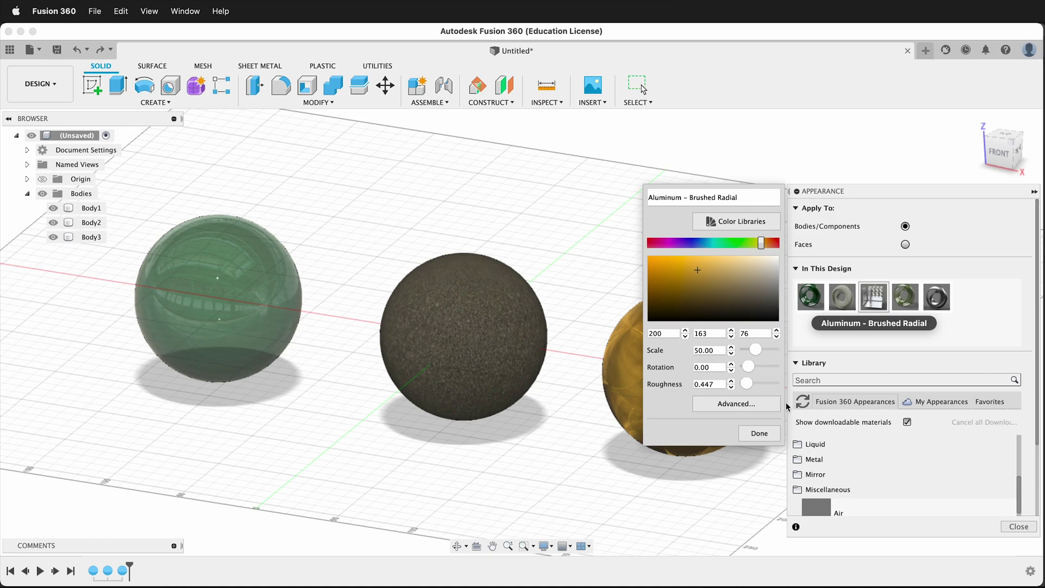
left_click(759, 433)
Raise the gold appearance's roughness to 0.738
double_click(867, 305)
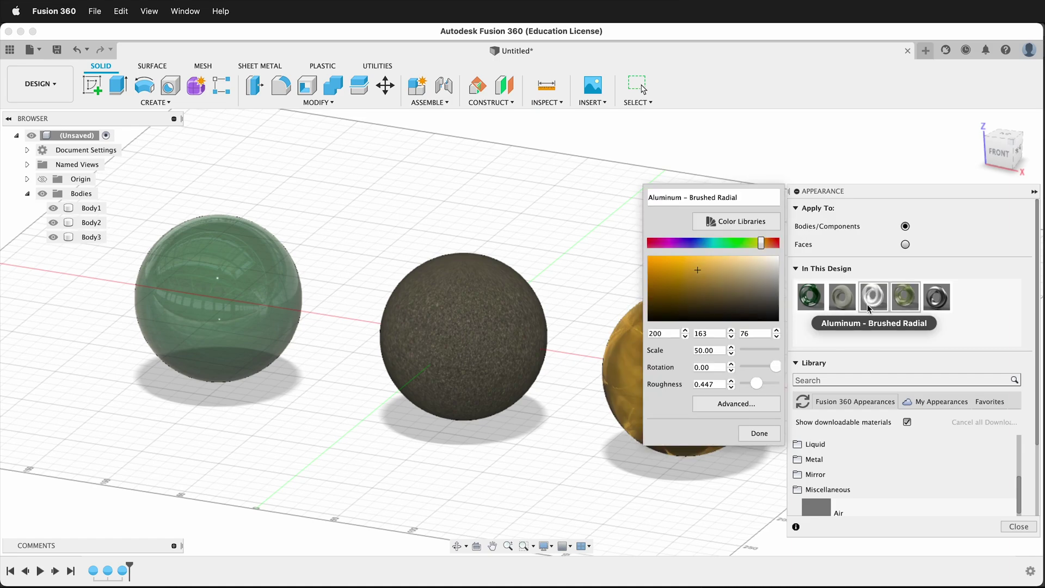
left_click_drag(757, 384, 766, 383)
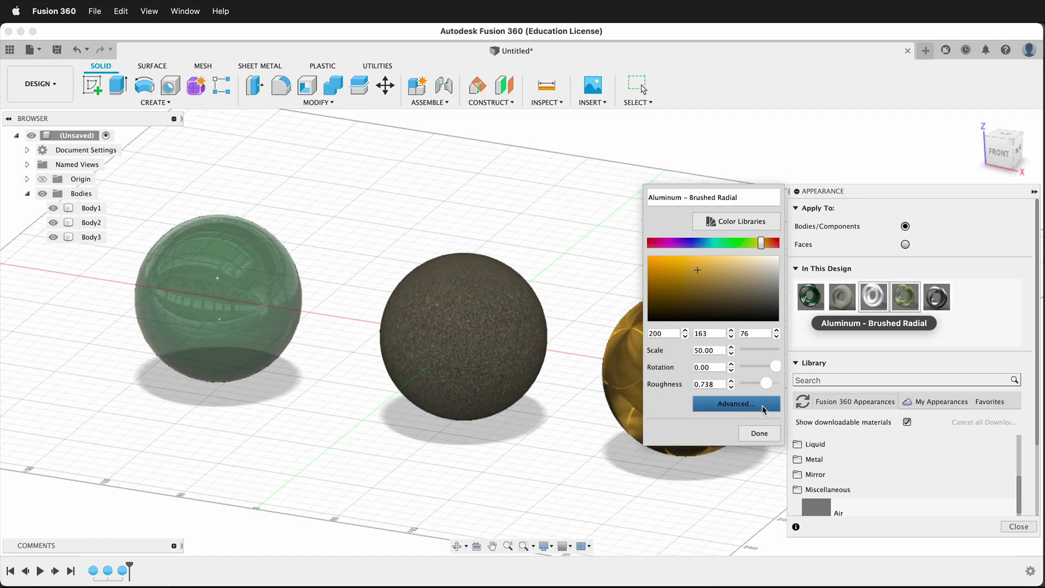
left_click(765, 440)
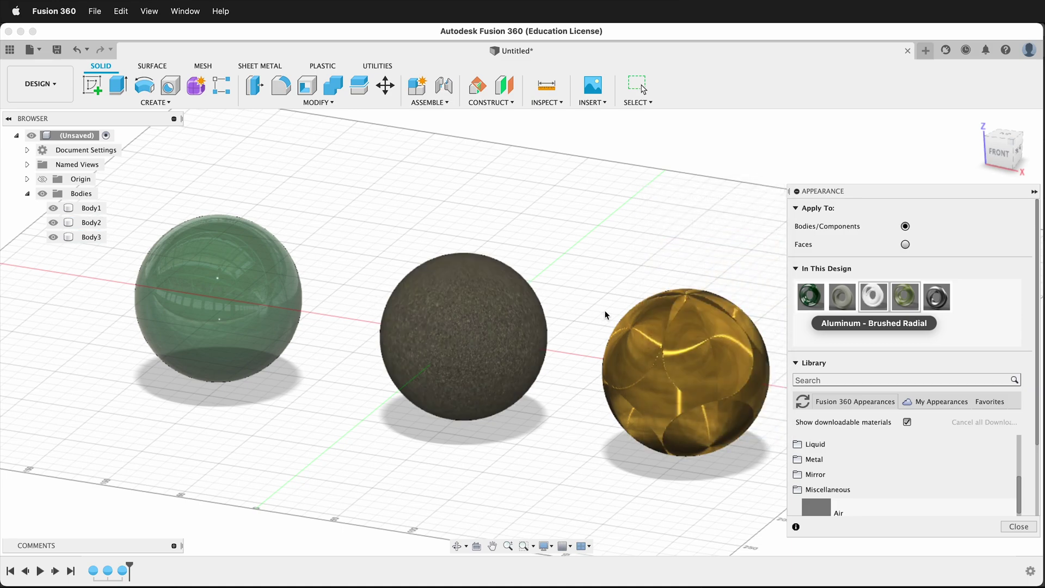
double_click(852, 306)
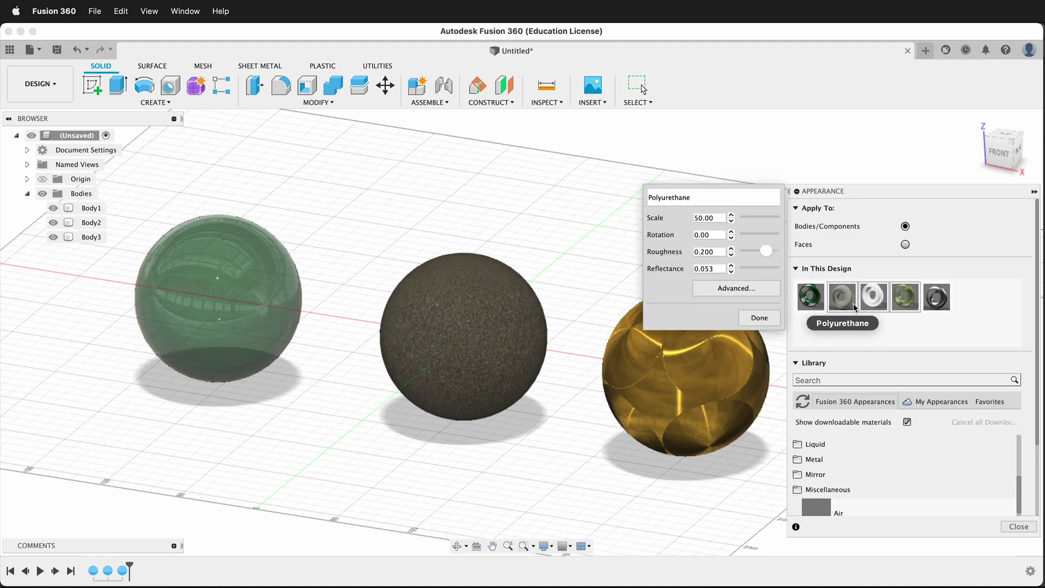
left_click(732, 288)
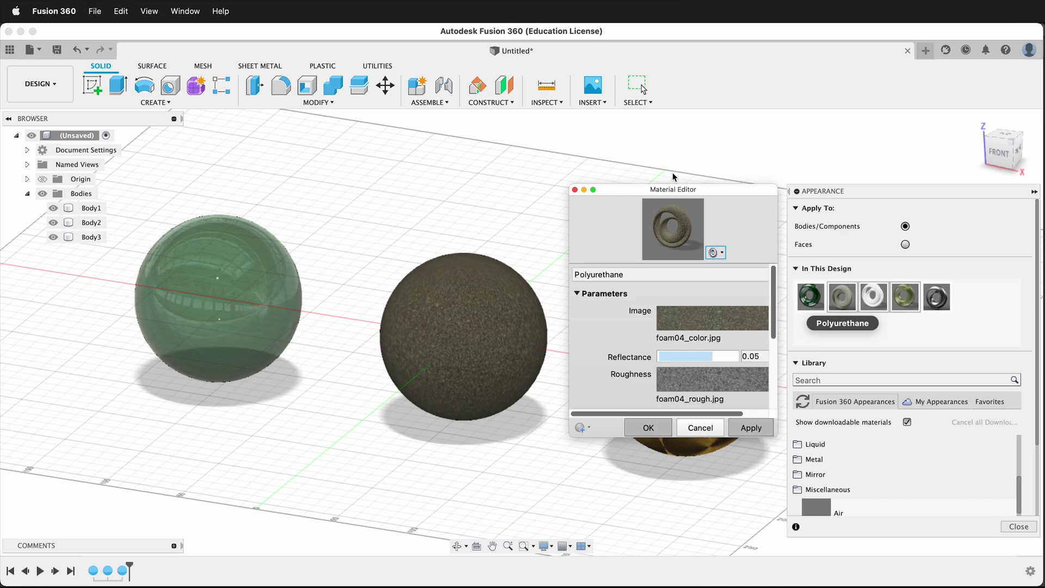
left_click_drag(673, 201, 610, 195)
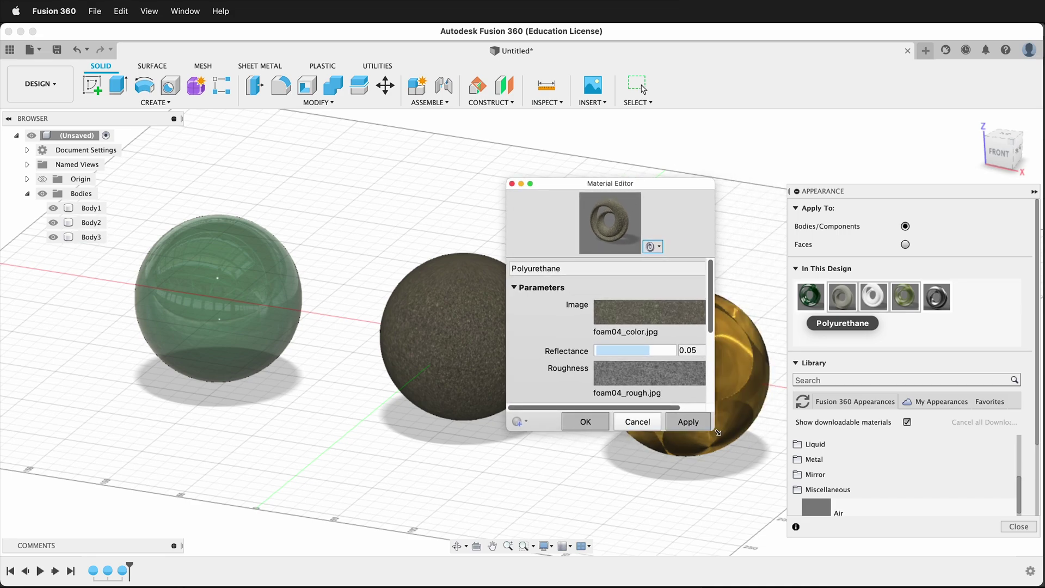
left_click_drag(715, 431, 825, 447)
left_click(809, 305)
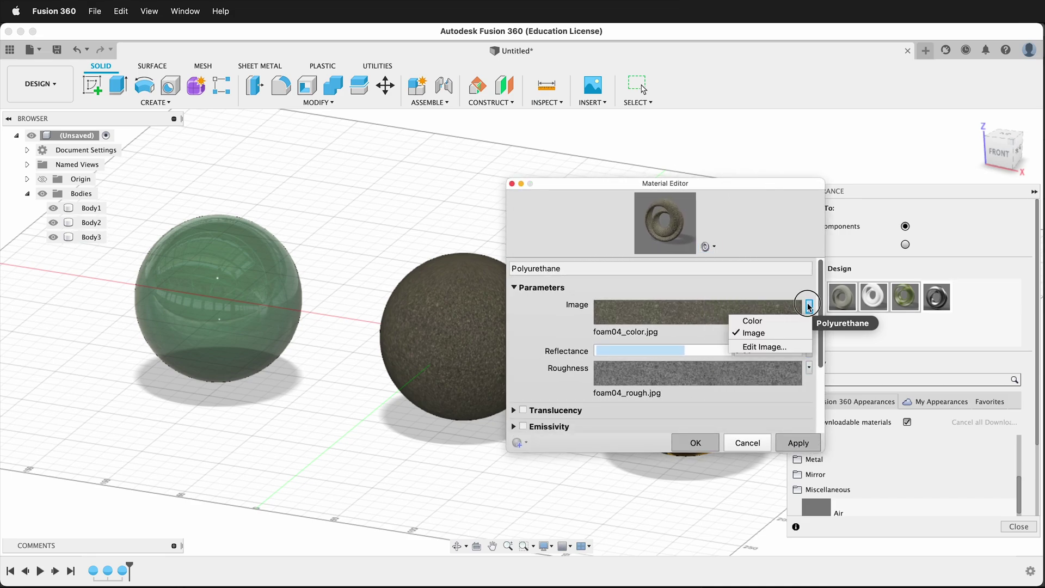
left_click(776, 322)
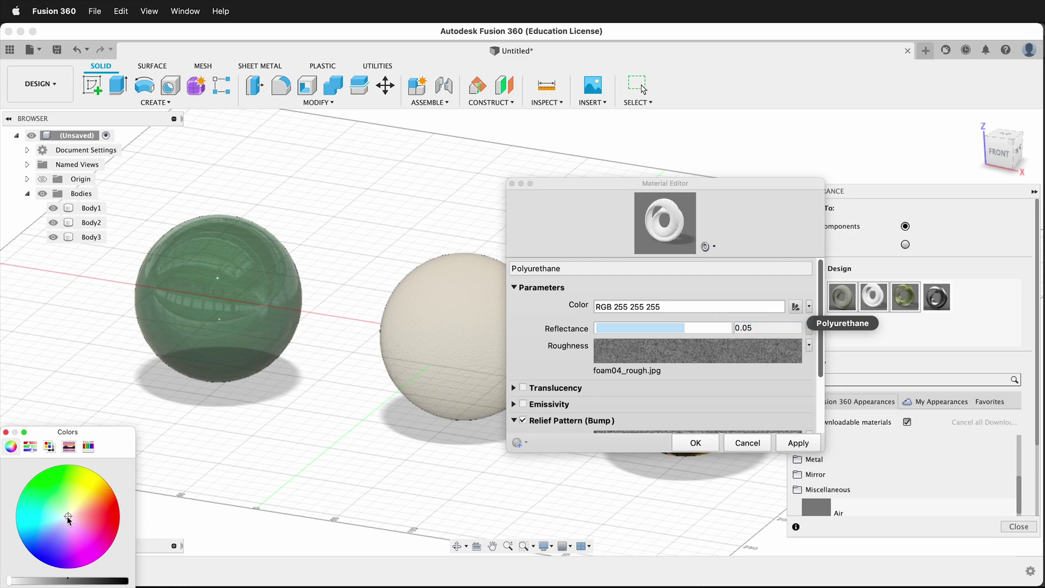
left_click_drag(68, 517, 97, 514)
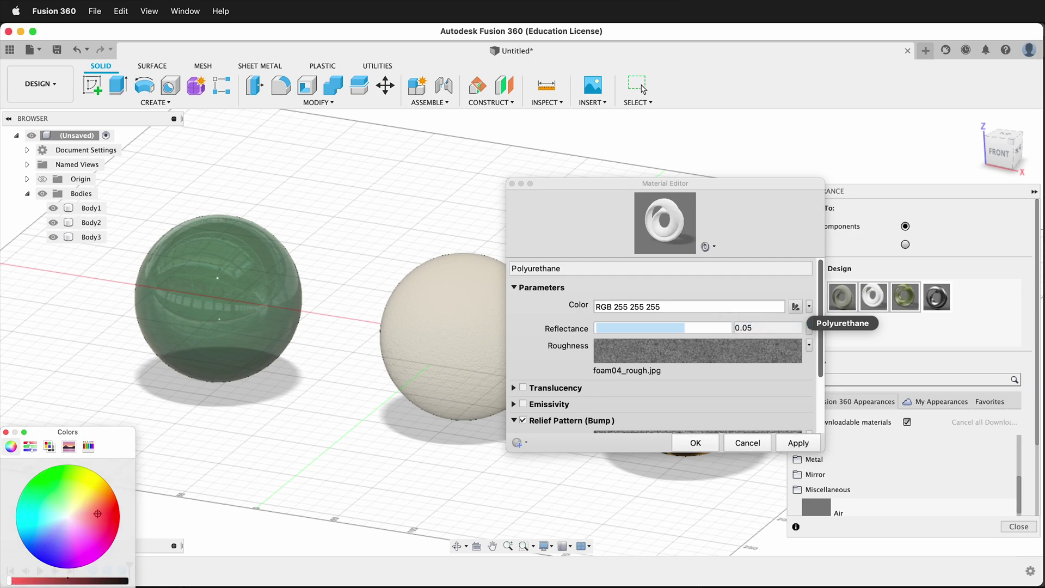
left_click(6, 432)
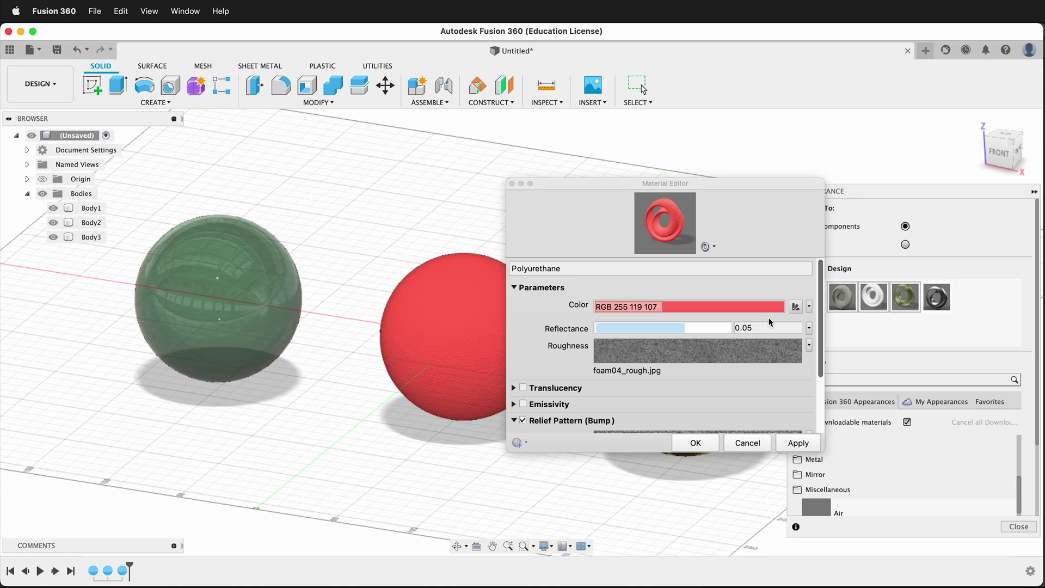
left_click(809, 307)
left_click(735, 333)
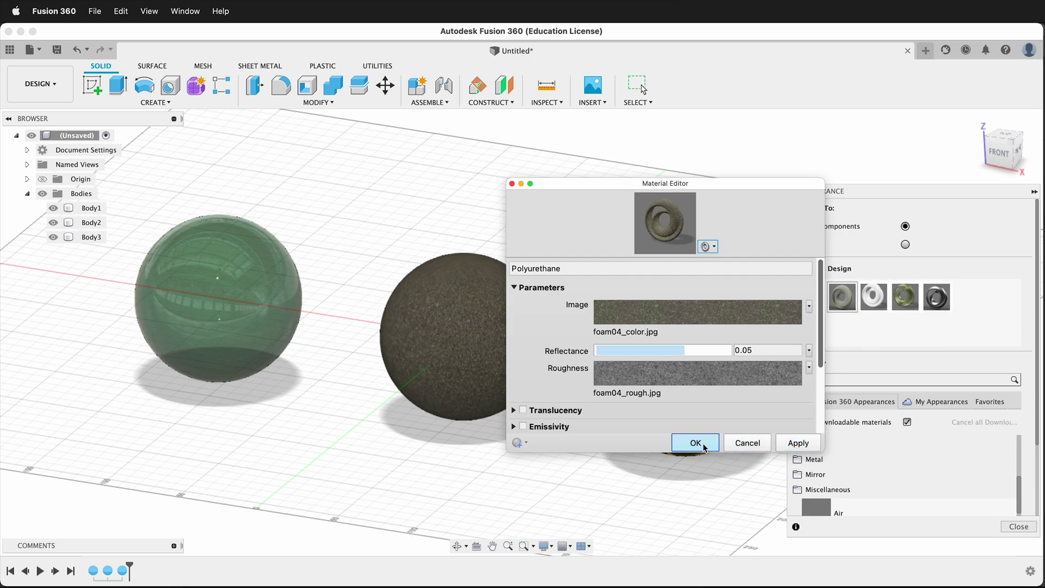
left_click(798, 442)
left_click(748, 442)
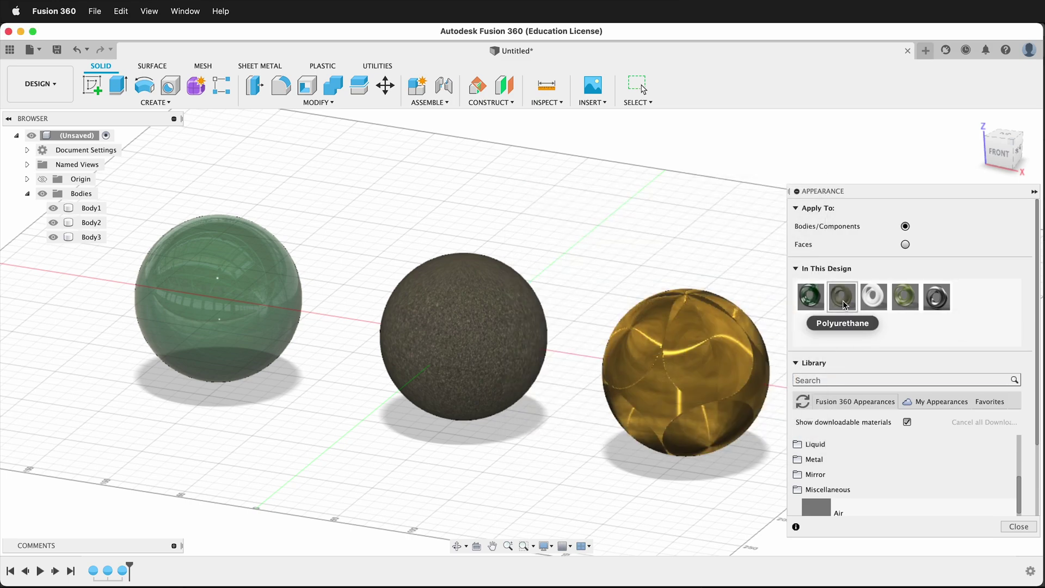
Duplicate Polyurethane, rename the copy starting with 'Ne', and open it in the Material Editor
right_click(843, 302)
left_click(882, 322)
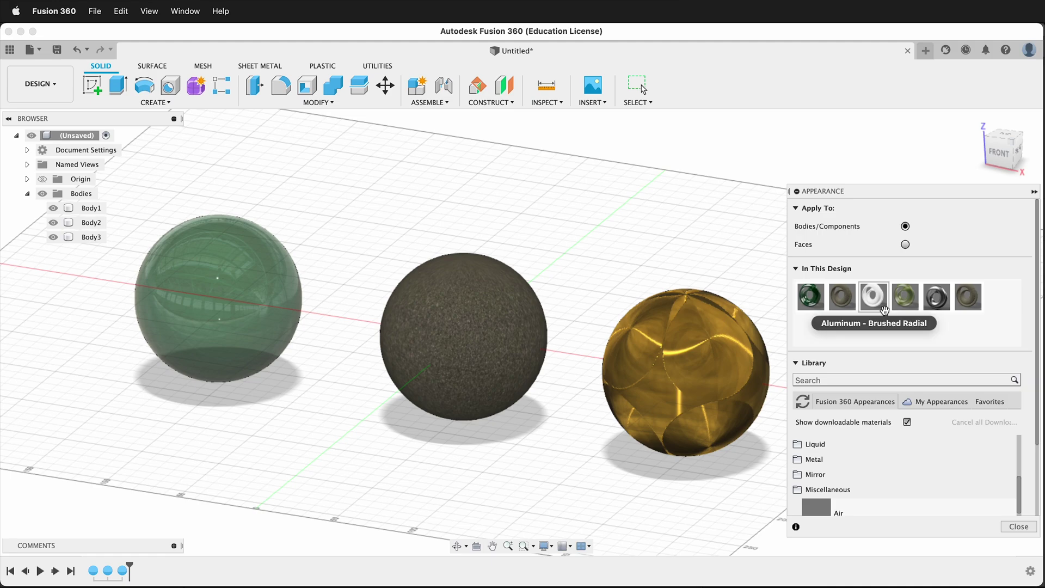
right_click(964, 296)
left_click(926, 299)
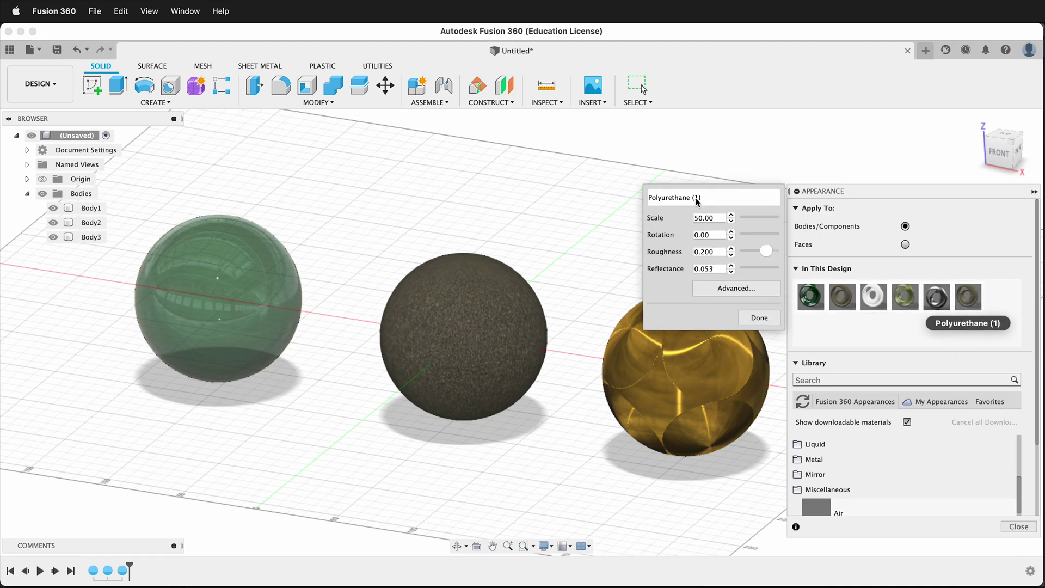
triple_click(695, 198)
type("New Texture")
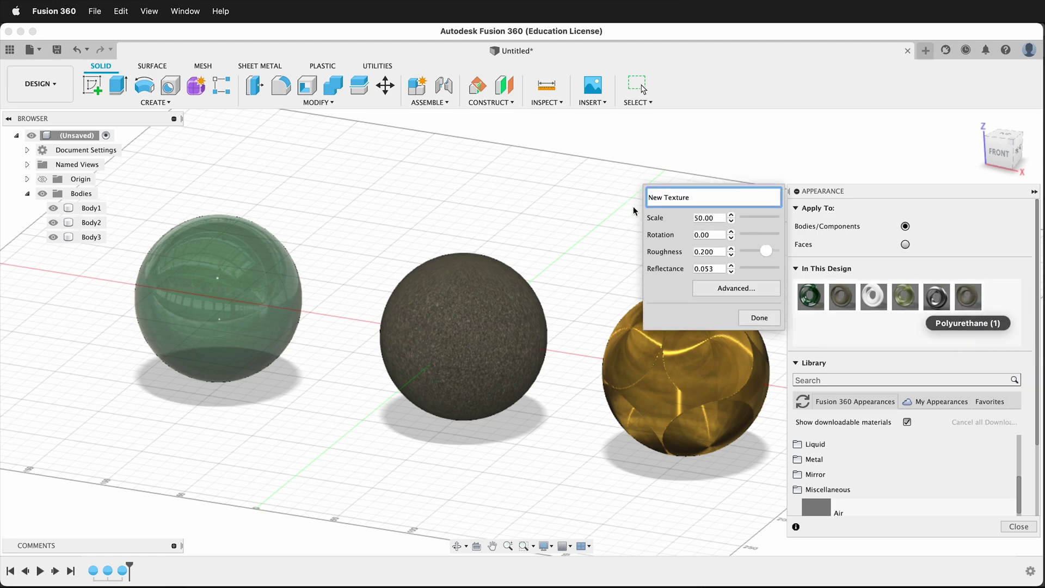
left_click(747, 283)
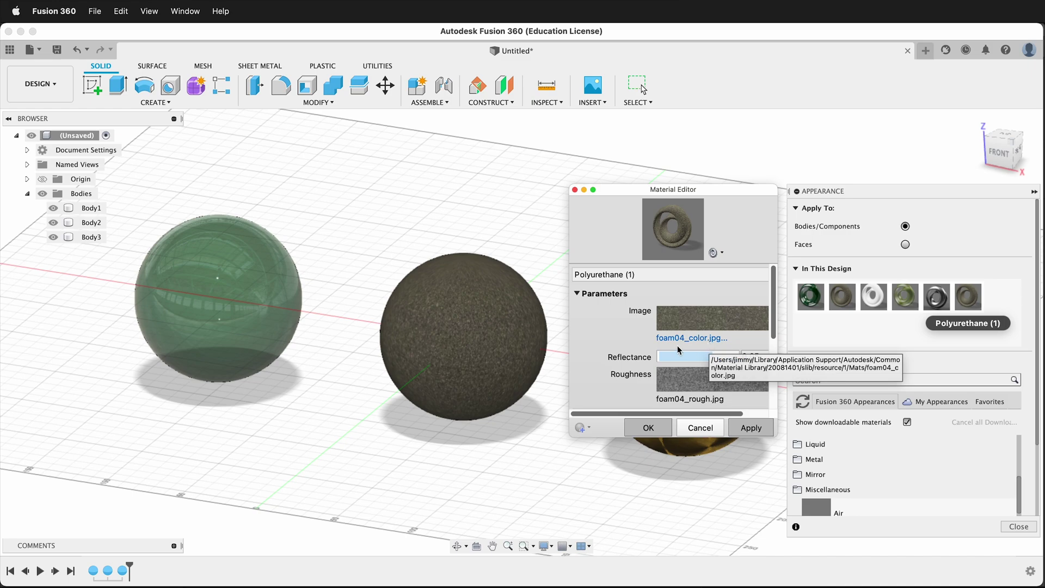
Enlarge the Material Editor and open the colour image's texture settings
left_click_drag(706, 190, 710, 110)
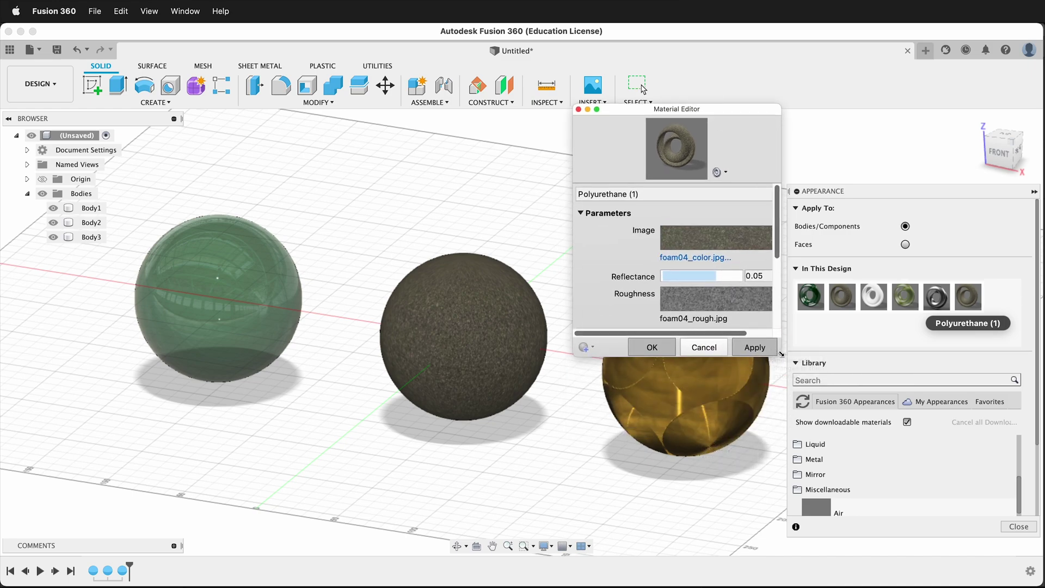
left_click_drag(780, 356, 913, 544)
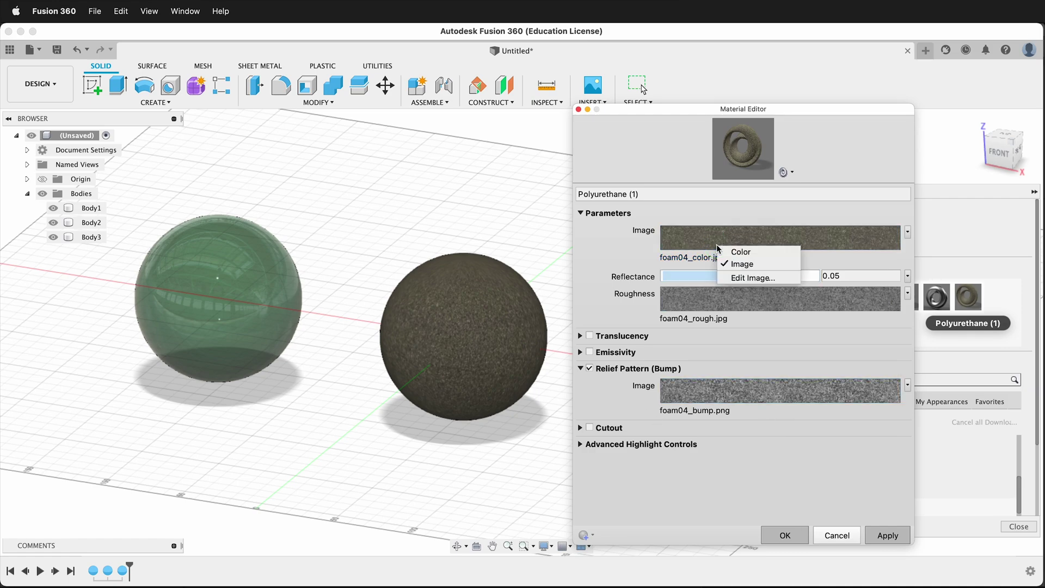
left_click(735, 277)
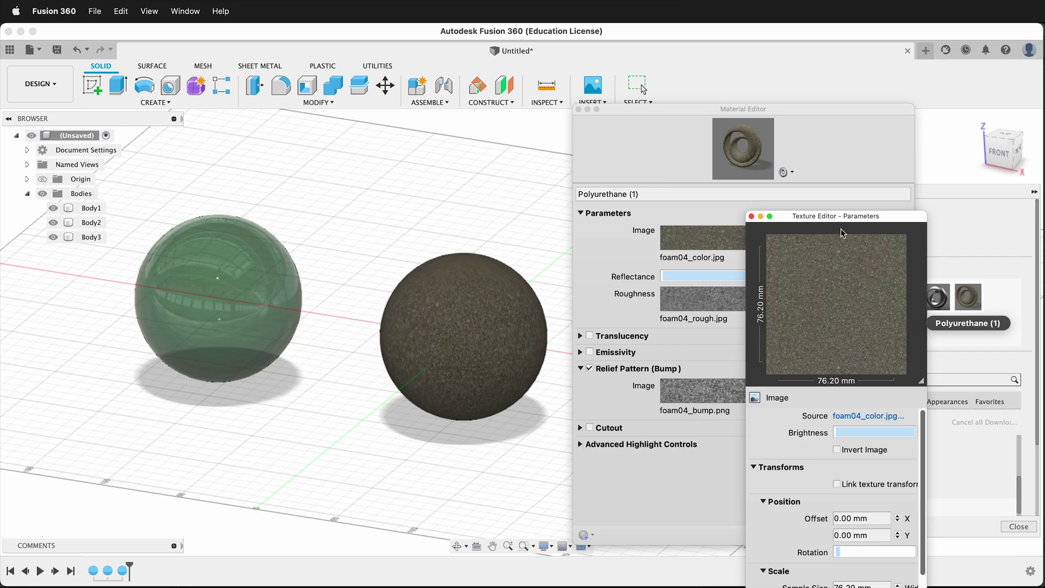
left_click_drag(845, 219, 848, 85)
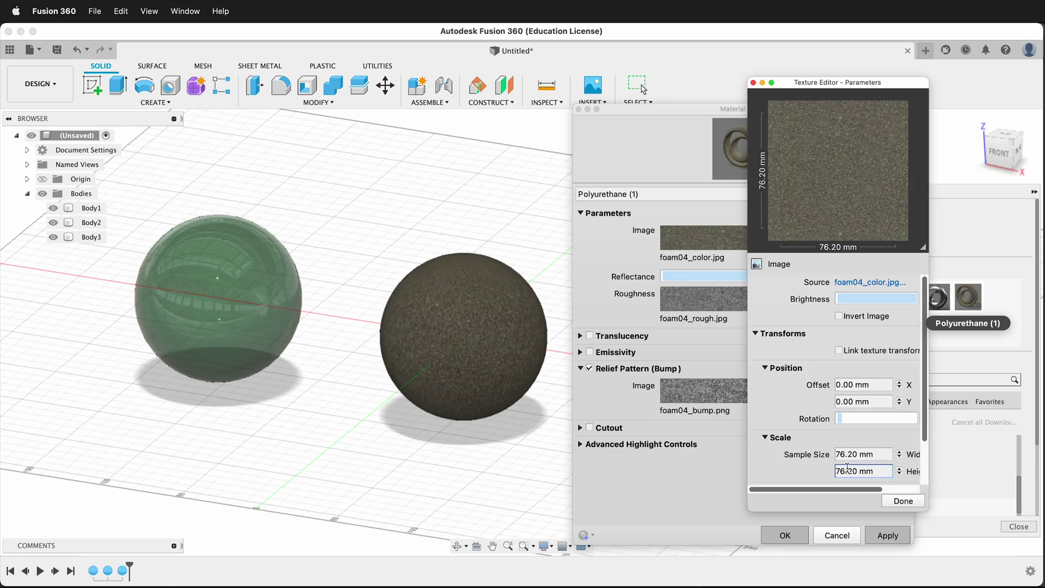
scroll(858, 490, "right", 2)
scroll(859, 490, "right", 2)
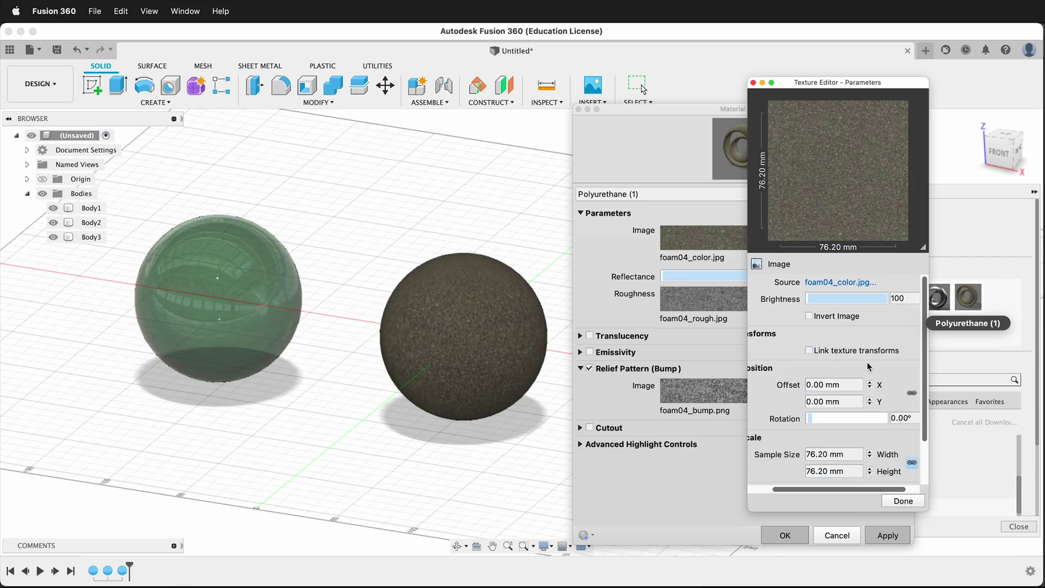
Set the texture's Offset Y to -0.03 mm and keep horizontal repeat on Tile
left_click(861, 400)
scroll(860, 400, "down", 3)
scroll(888, 458, "down", 3)
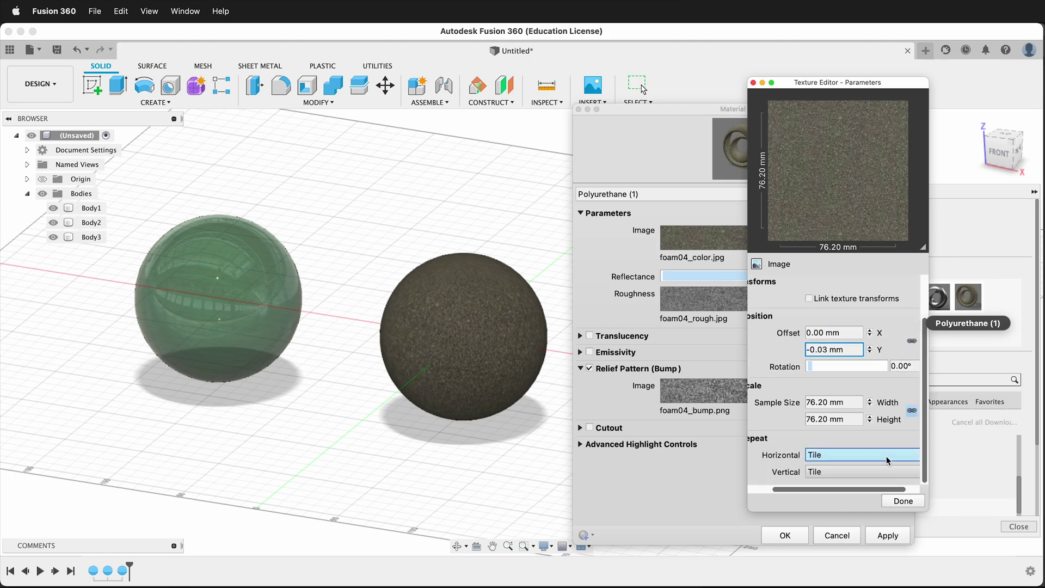
left_click(839, 455)
left_click(819, 463)
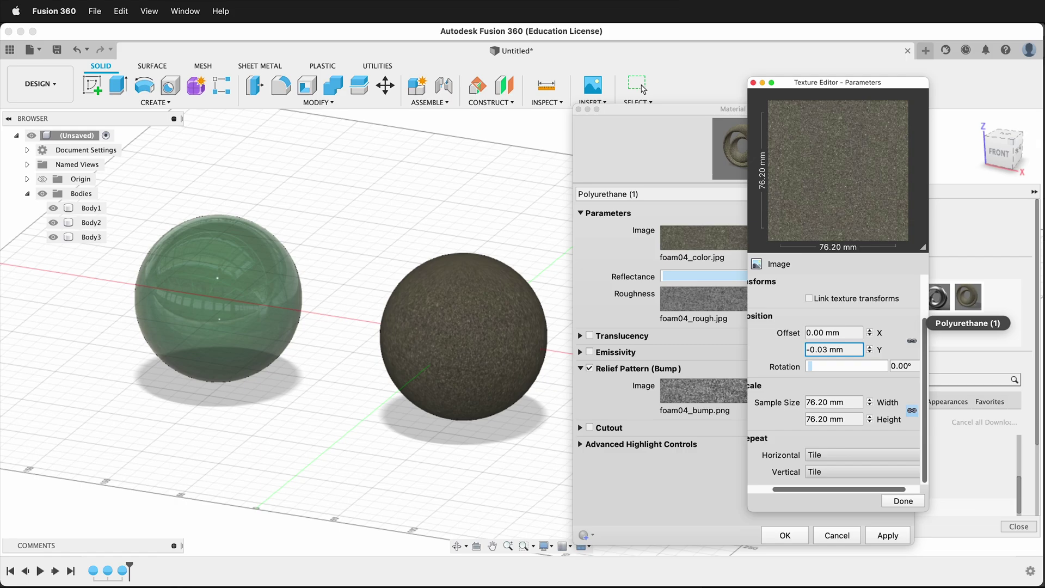
key("super+Tab")
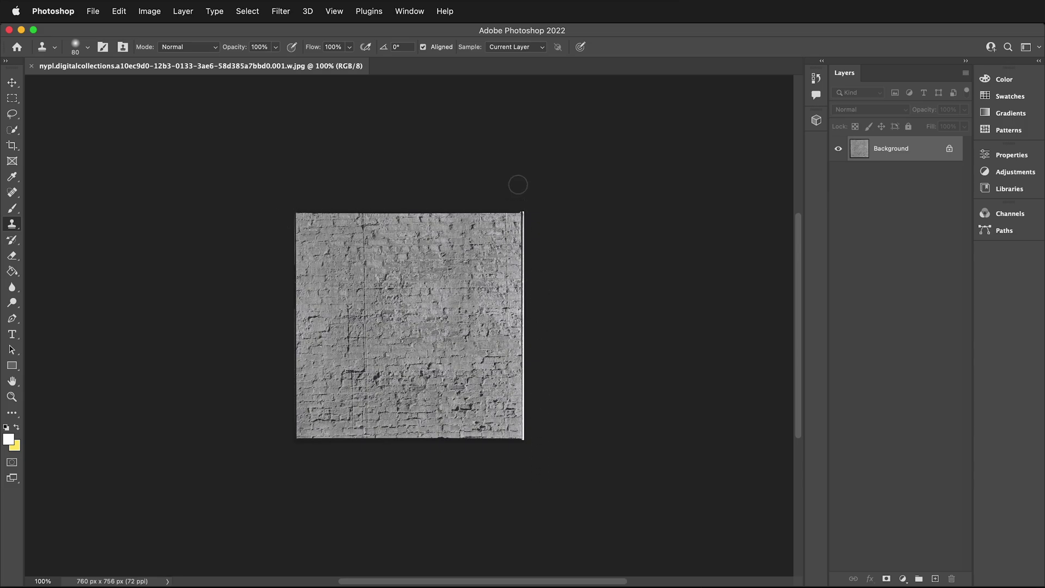
Content-aware fill the blank edge strips around the brick image
left_click(13, 98)
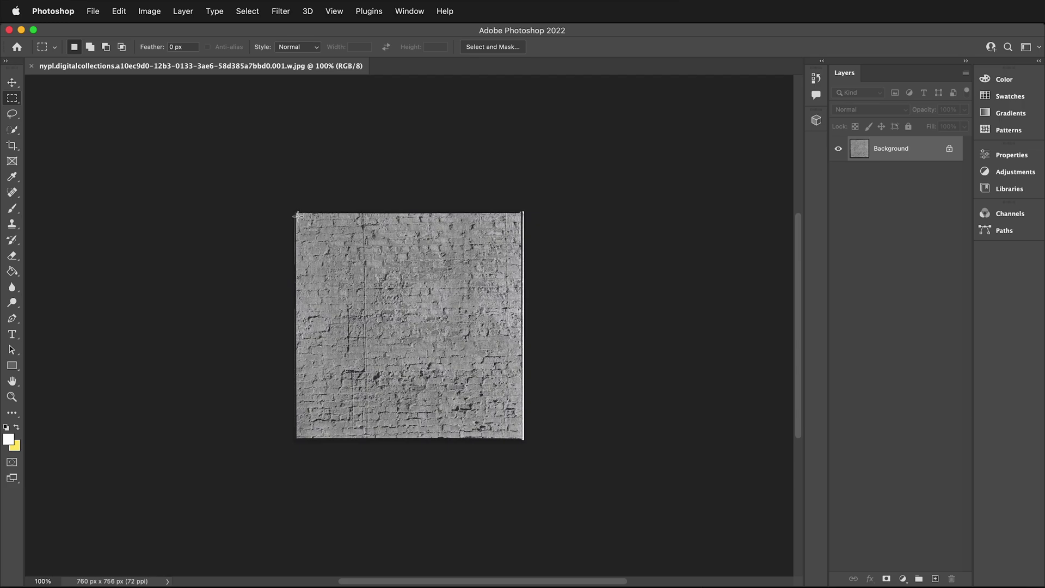
left_click_drag(298, 215, 520, 433)
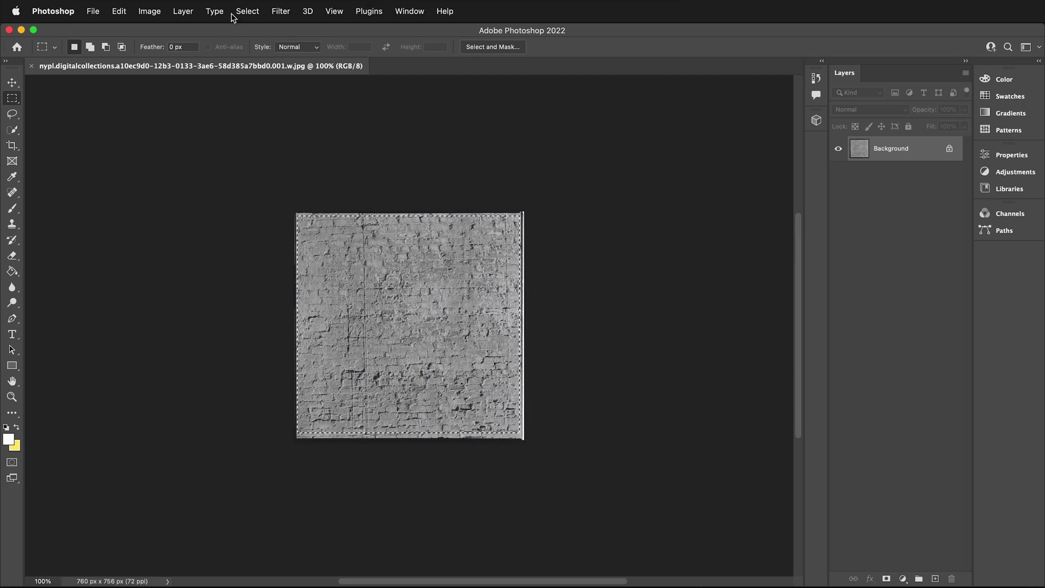
left_click(247, 7)
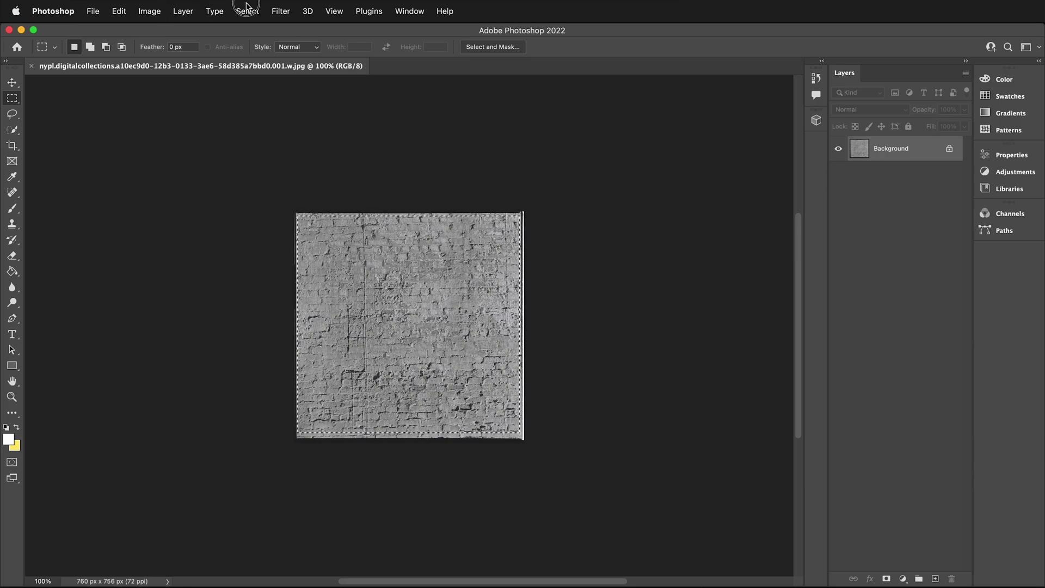
left_click(277, 70)
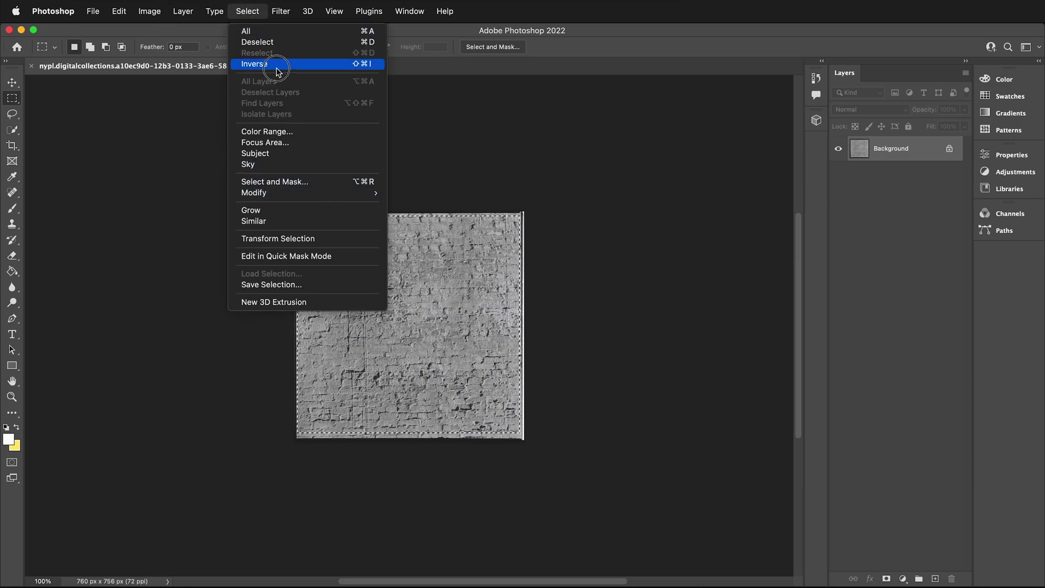
left_click(122, 12)
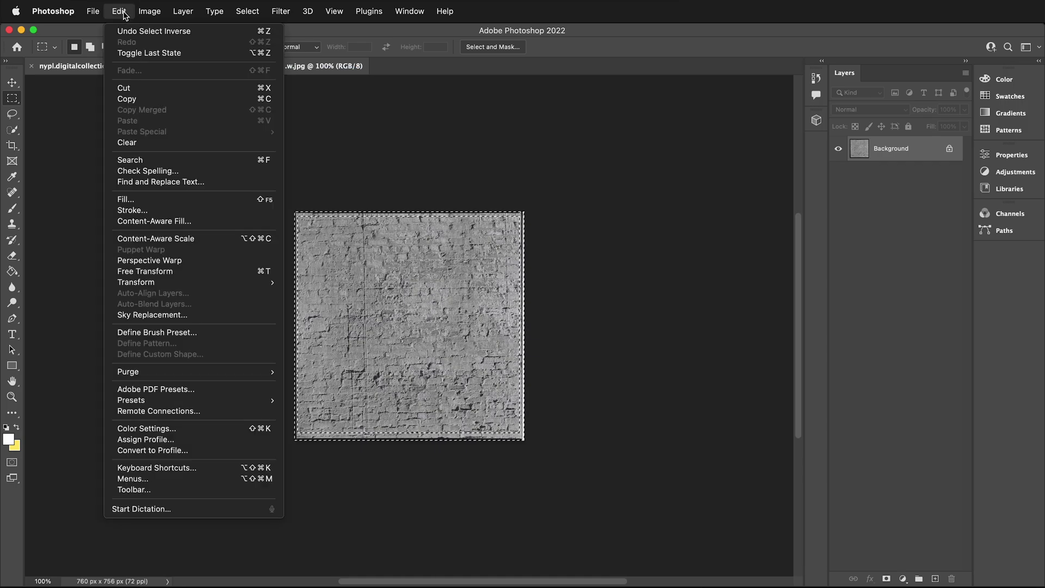
left_click(181, 223)
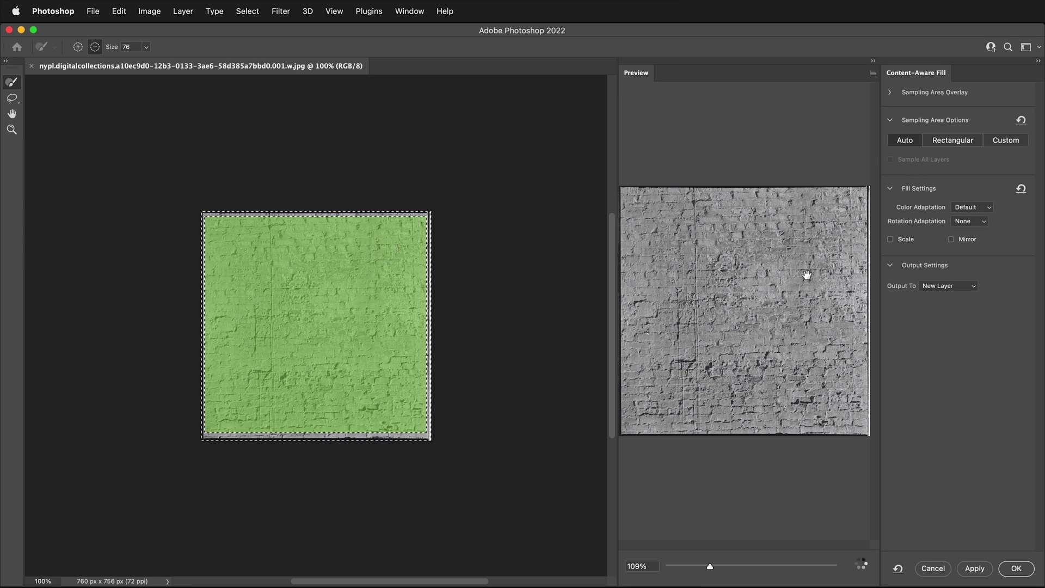
left_click(1016, 568)
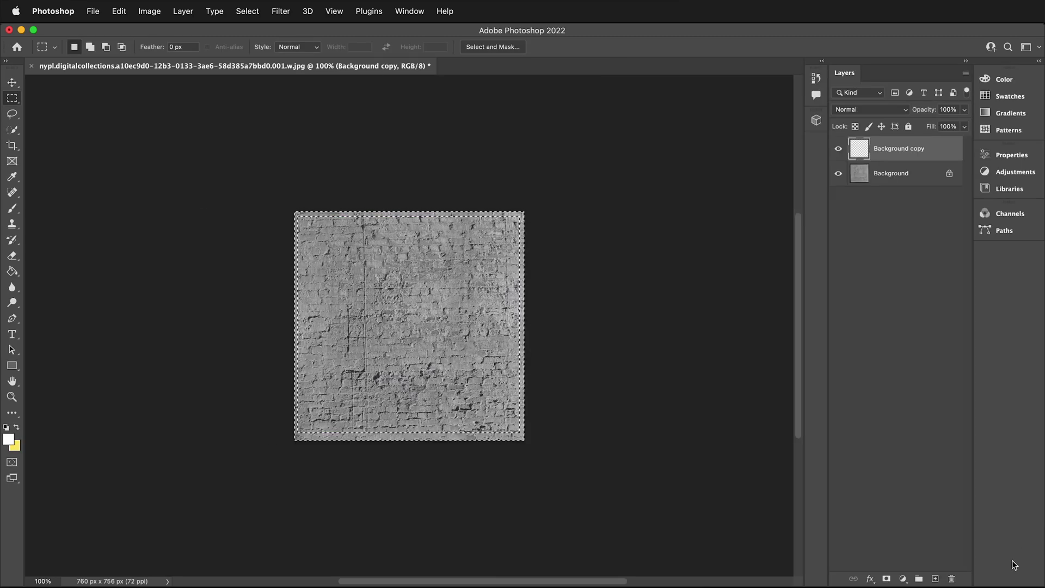
Flatten the layers and convert the Background into Layer 0
left_click(893, 174, "shift")
right_click(893, 175)
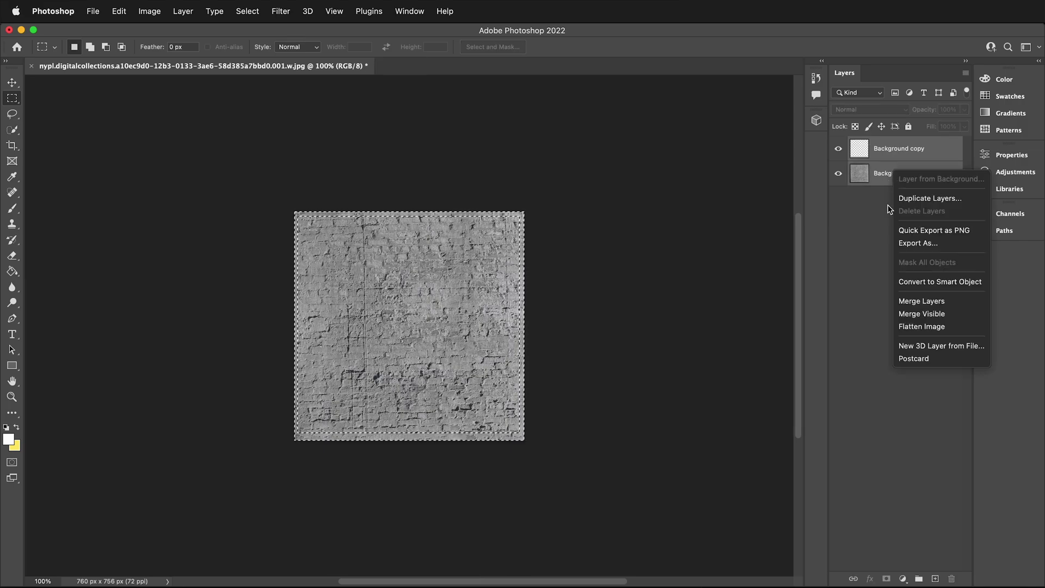
left_click(936, 326)
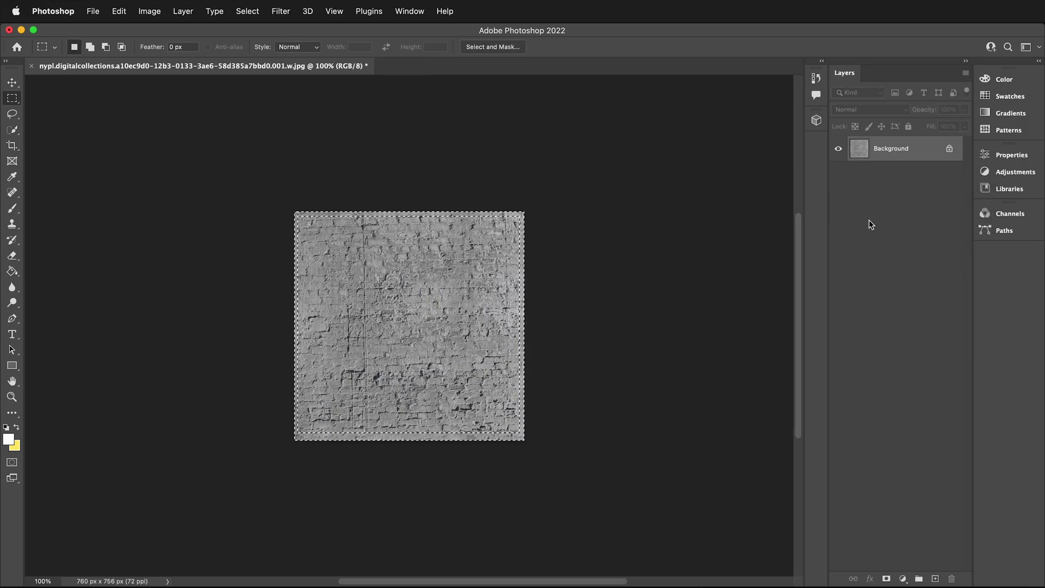
double_click(896, 151)
left_click(636, 310)
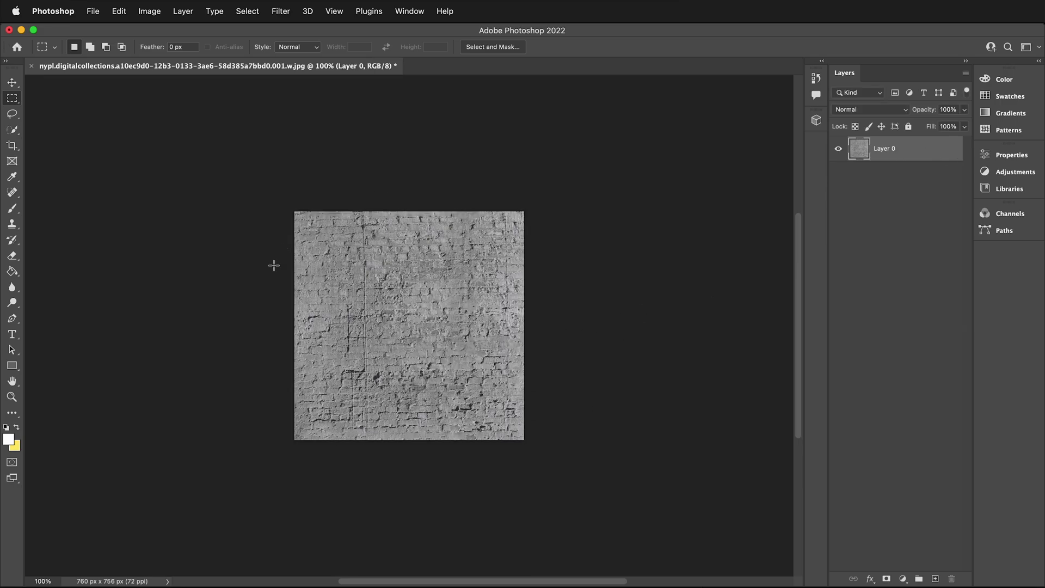
Apply the Offset filter with Horizontal -445, Vertical +808 and Wrap Around
left_click(15, 82)
left_click(281, 11)
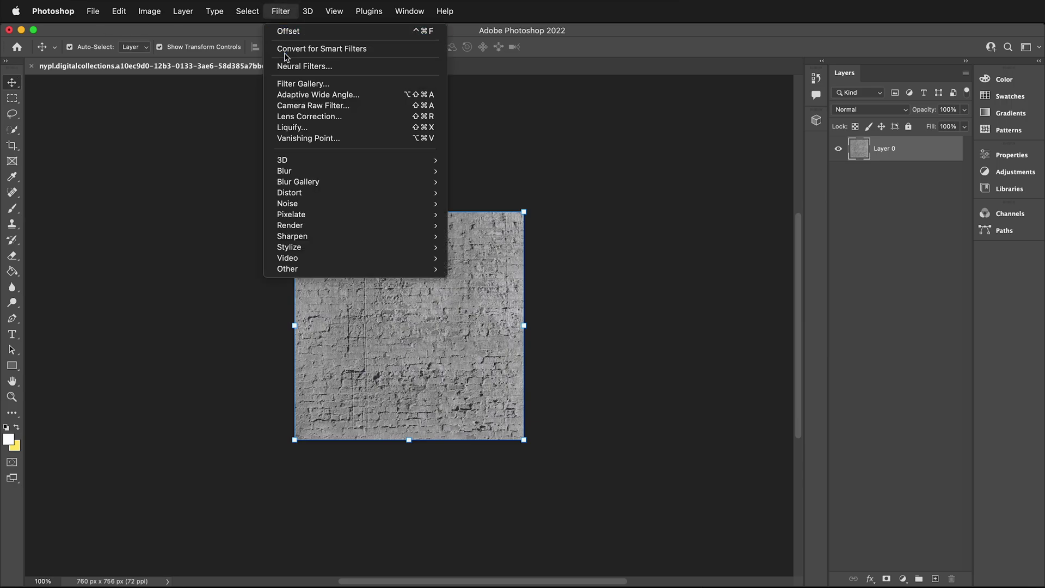
mouse_move(322, 269)
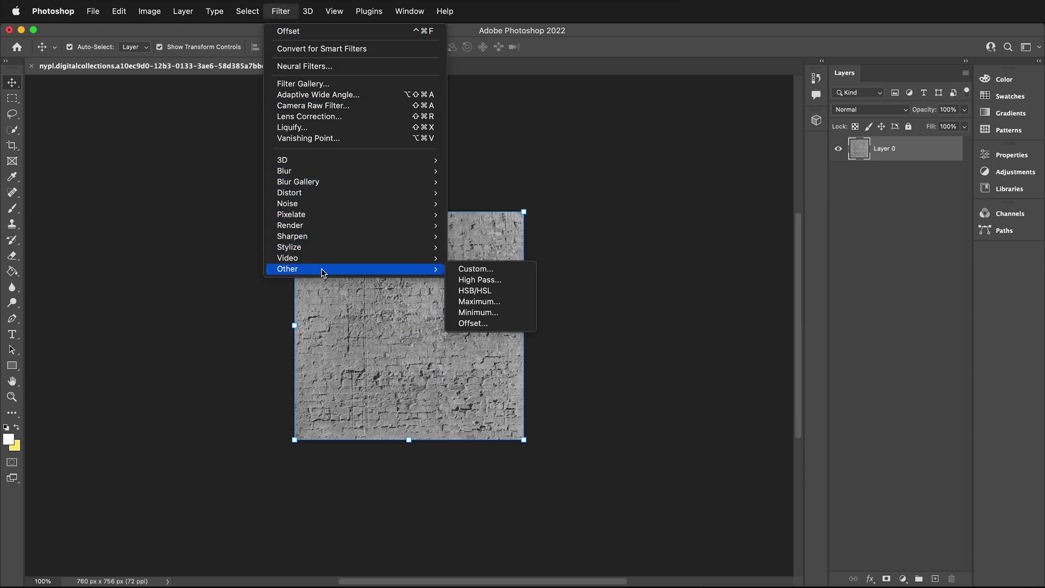
left_click(512, 324)
left_click_drag(536, 184, 660, 188)
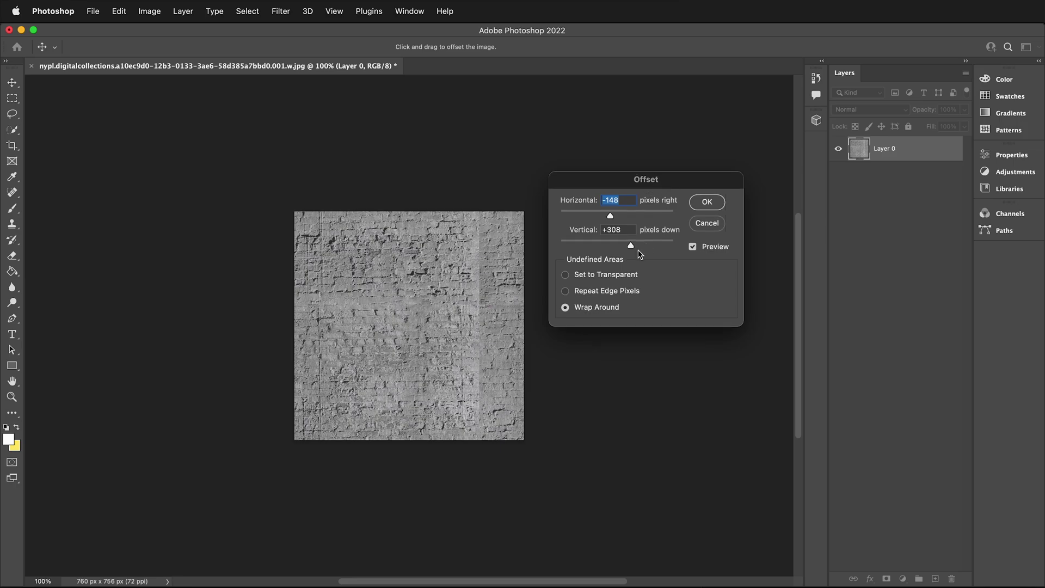
left_click_drag(634, 251, 654, 250)
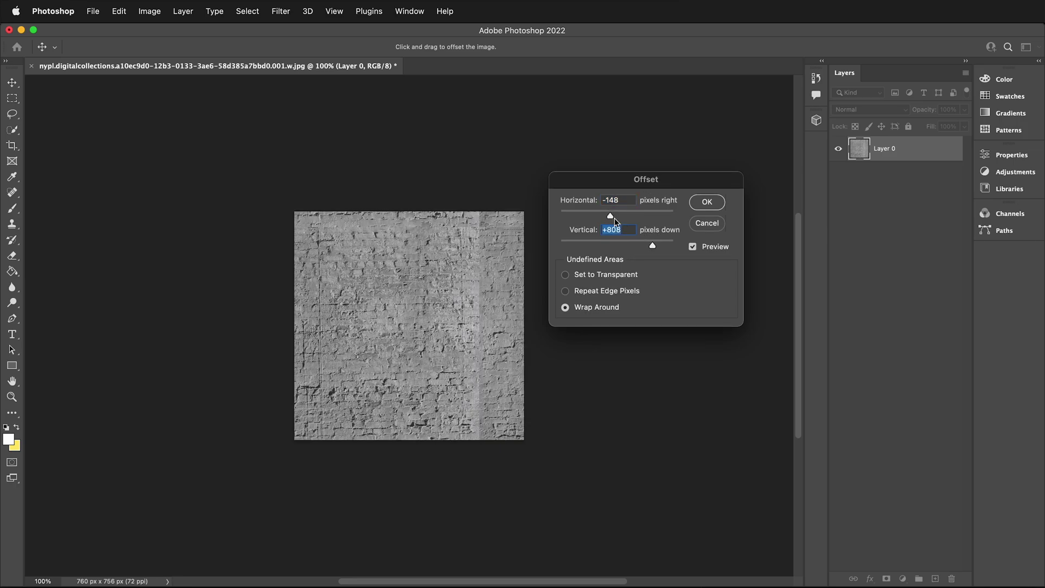
left_click_drag(614, 218, 596, 218)
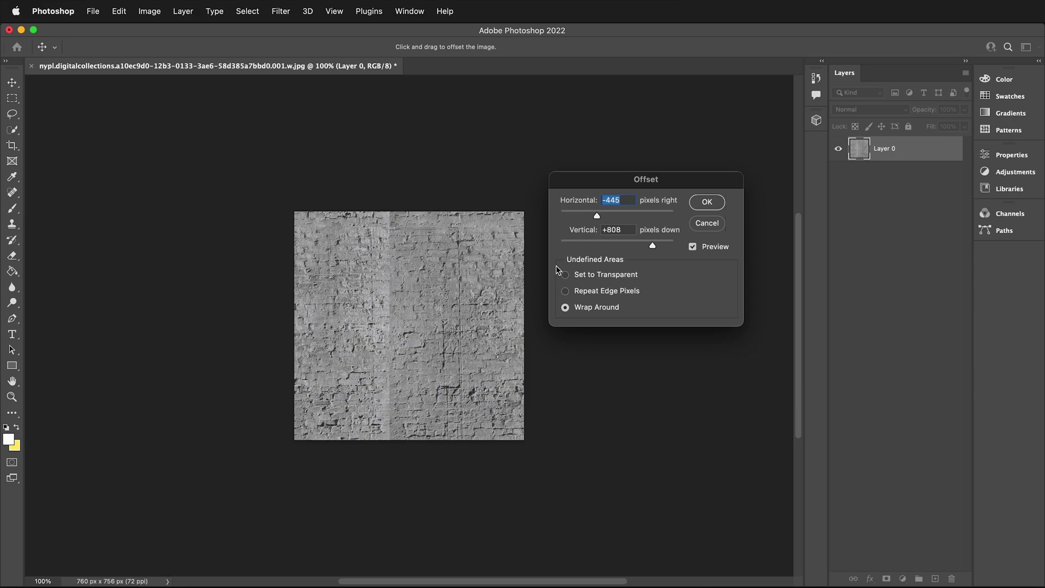
left_click(707, 206)
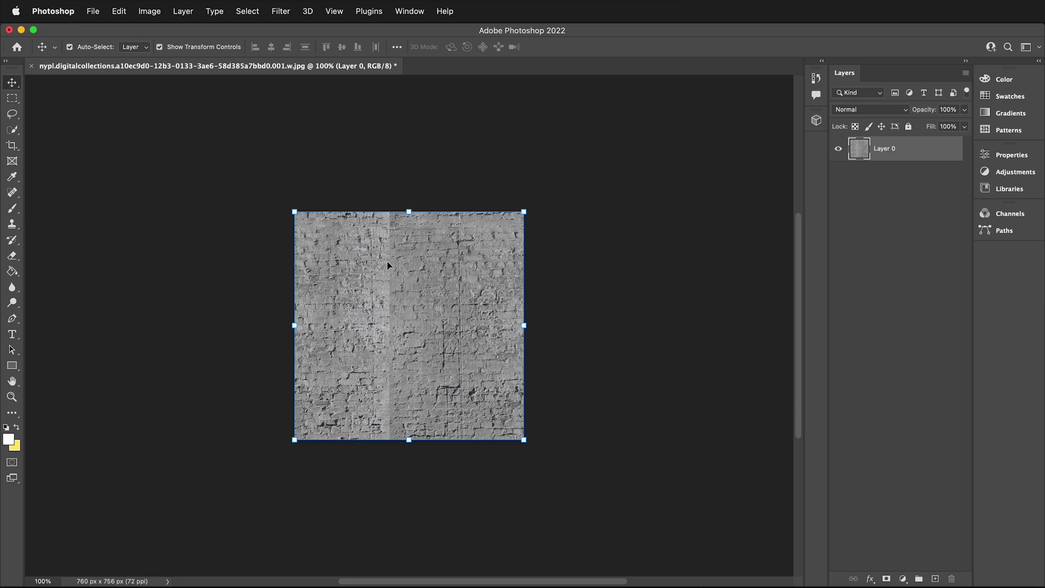
Clone Stamp over the lower and middle parts of the vertical seam
key("s")
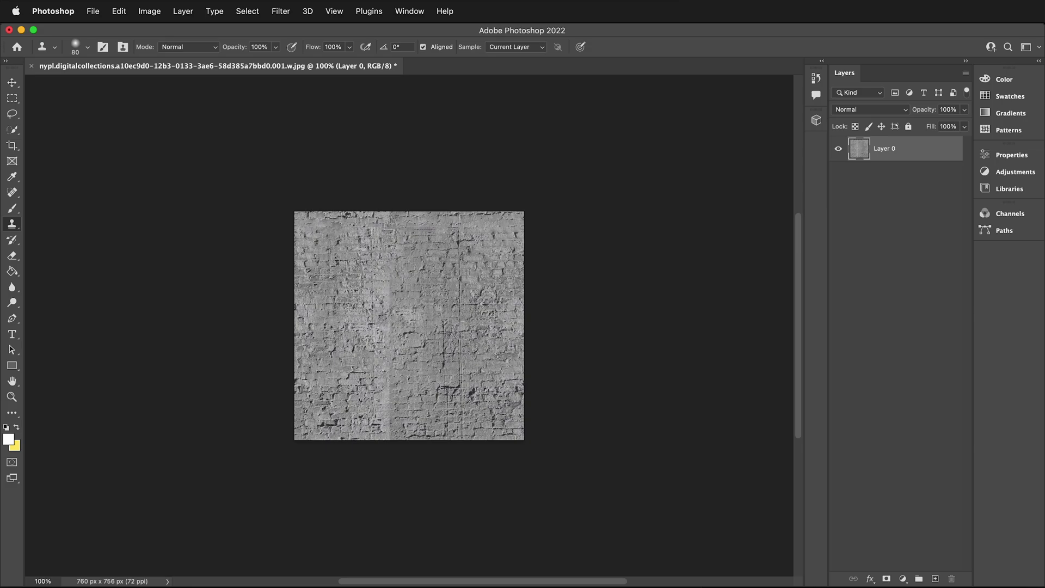
key("super+z")
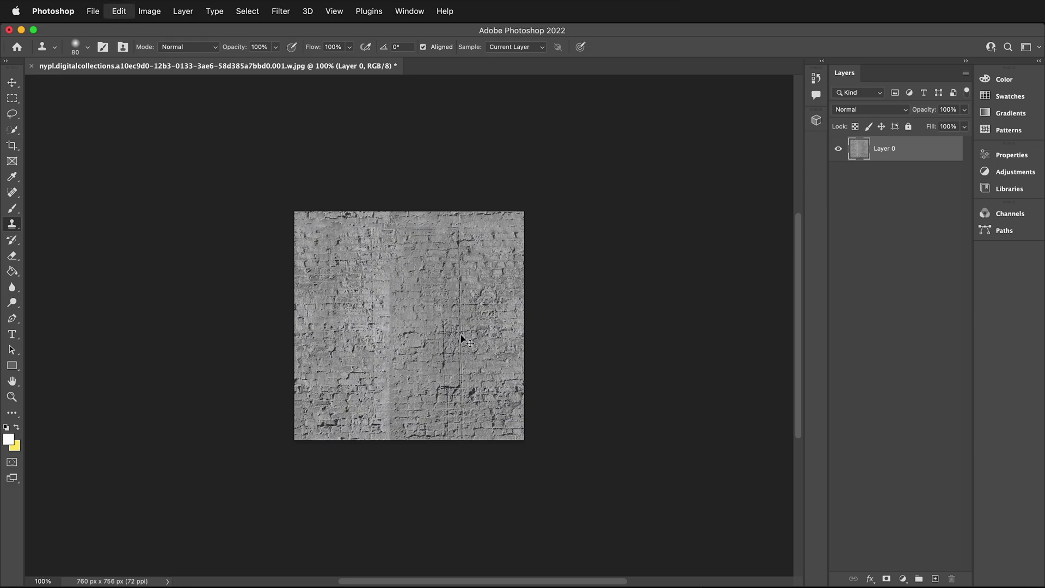
left_click(343, 418, "alt")
left_click(393, 419)
left_click(397, 367)
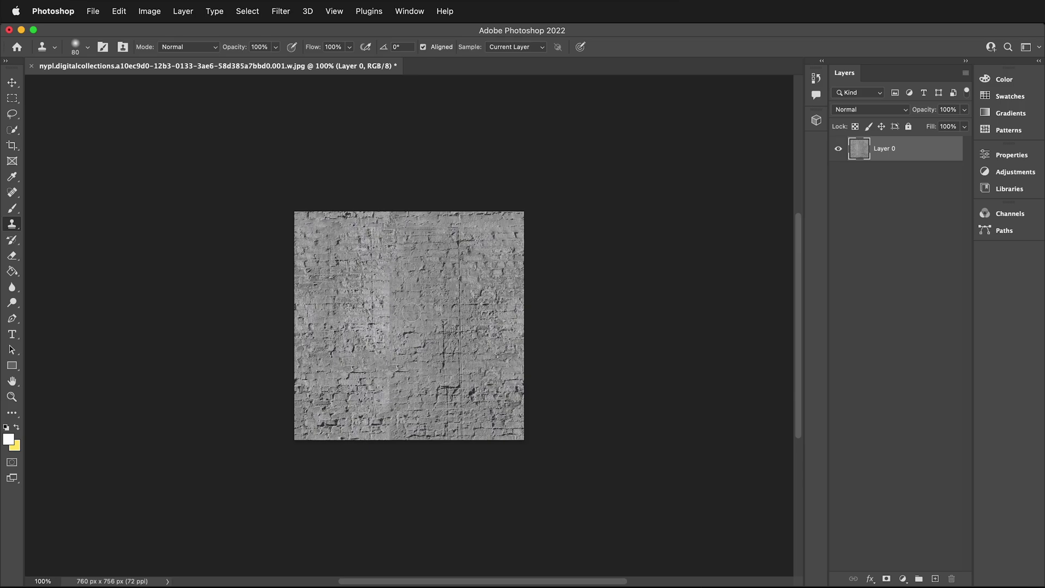
Blend the remaining light and dark seam patches in the brick texture
mouse_move(411, 311)
left_mouse_down()
mouse_move(363, 316)
mouse_move(373, 301)
mouse_move(428, 282)
mouse_move(383, 333)
left_mouse_up()
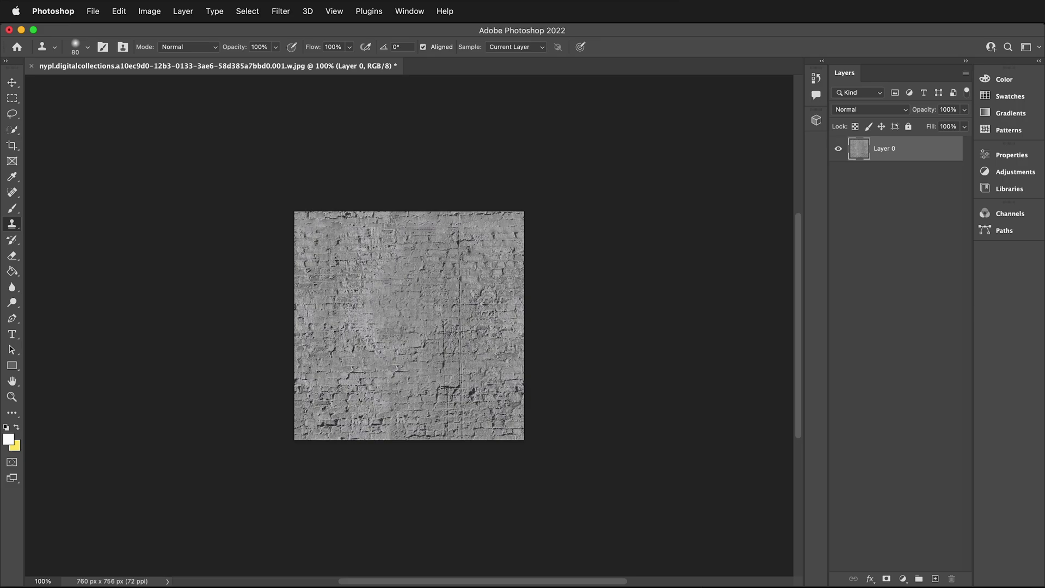
left_click_drag(395, 395, 409, 393)
left_click_drag(387, 333, 405, 336)
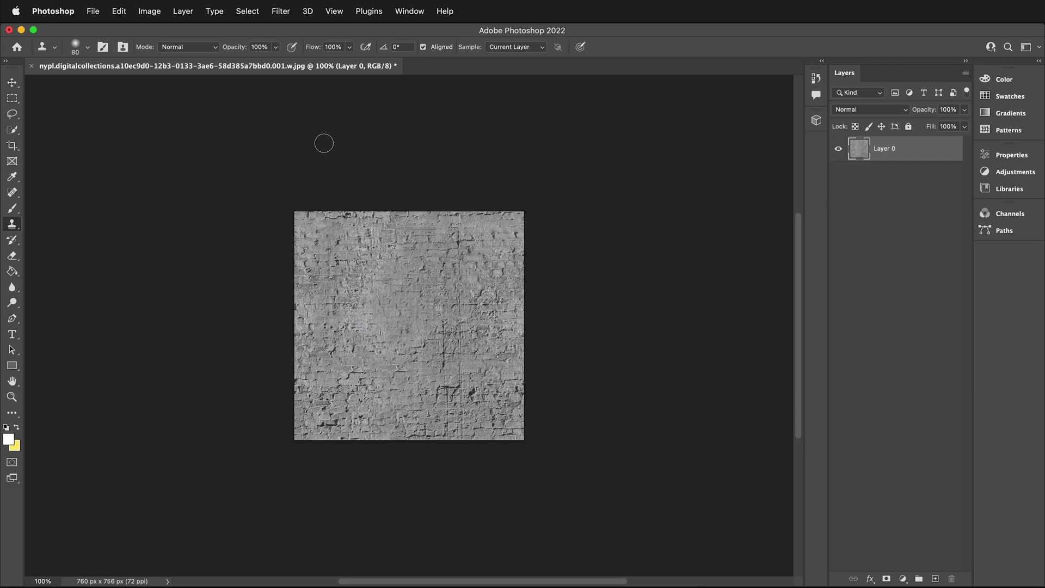
Convert the brick texture to Grayscale, discarding its colour information
left_click(150, 12)
mouse_move(159, 32)
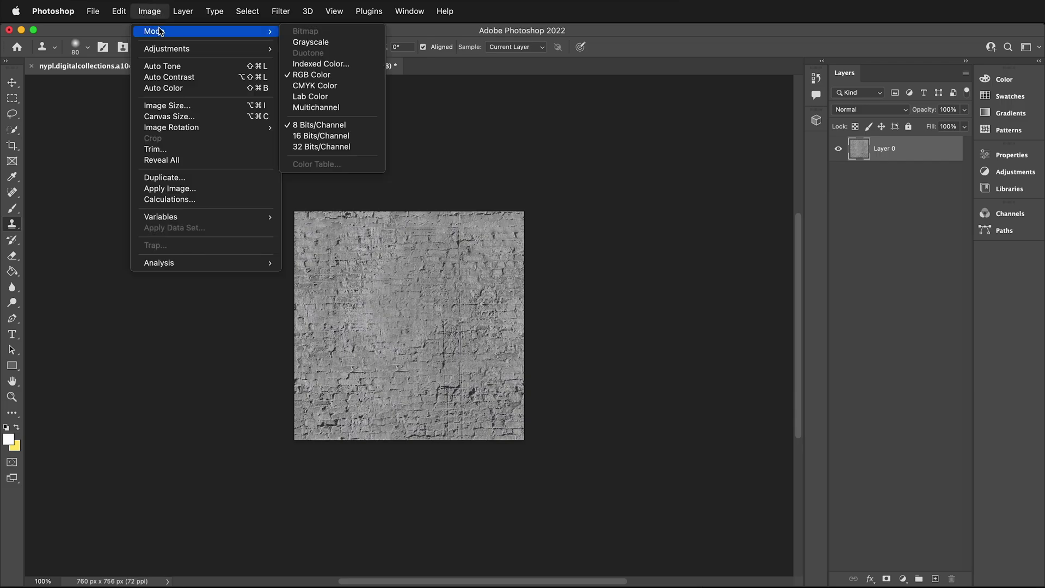
left_click(328, 43)
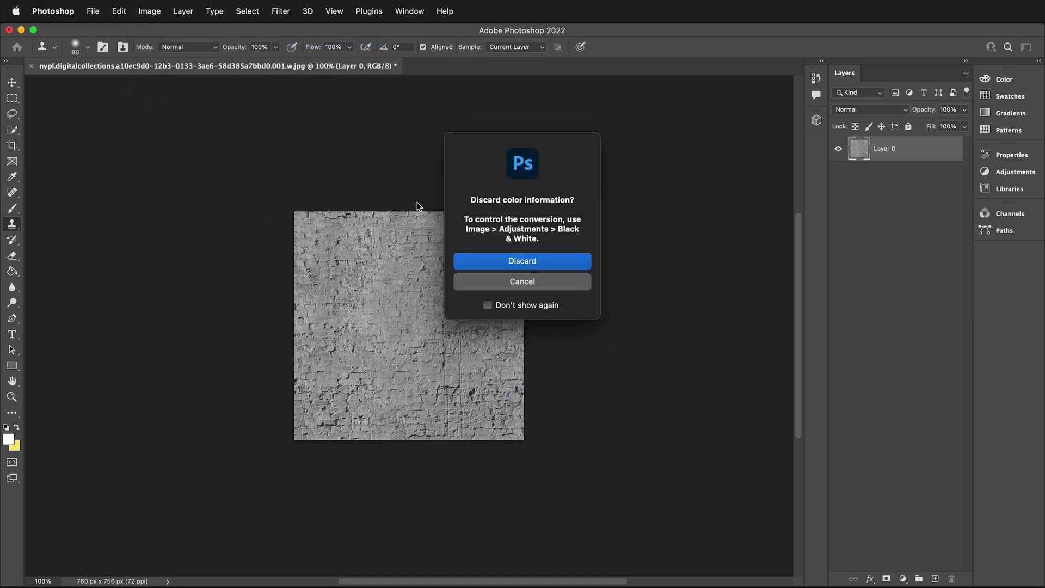
left_click(490, 262)
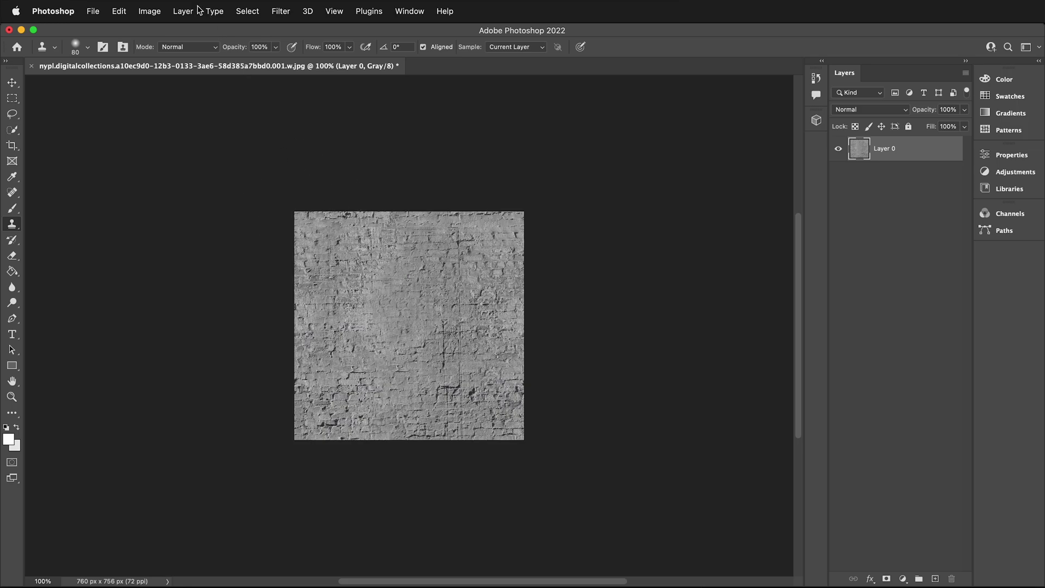
Boost the texture's contrast with Levels input values of 20, 0.71 and 201
left_click(158, 11)
mouse_move(176, 48)
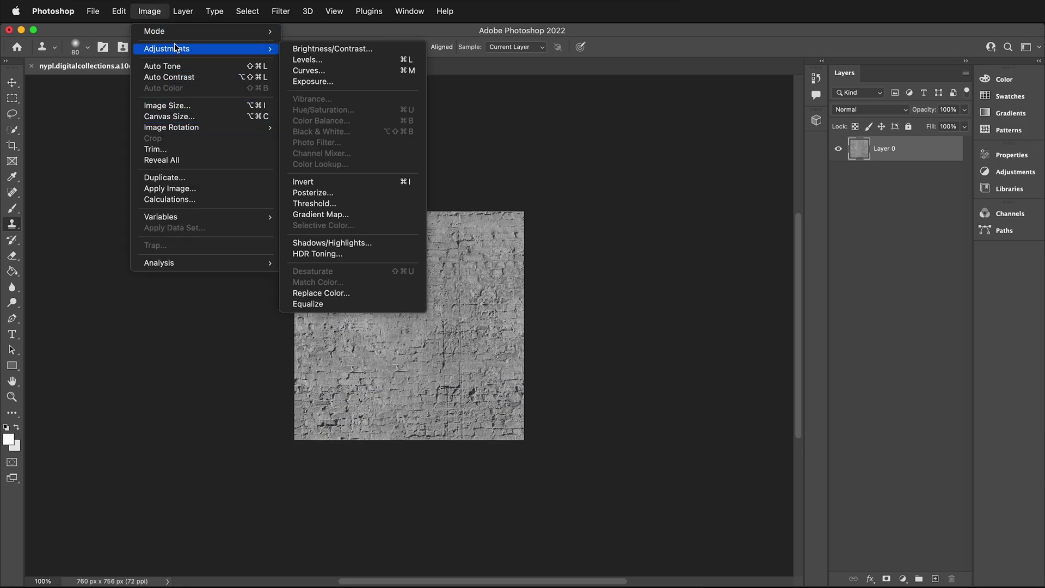
left_click(305, 59)
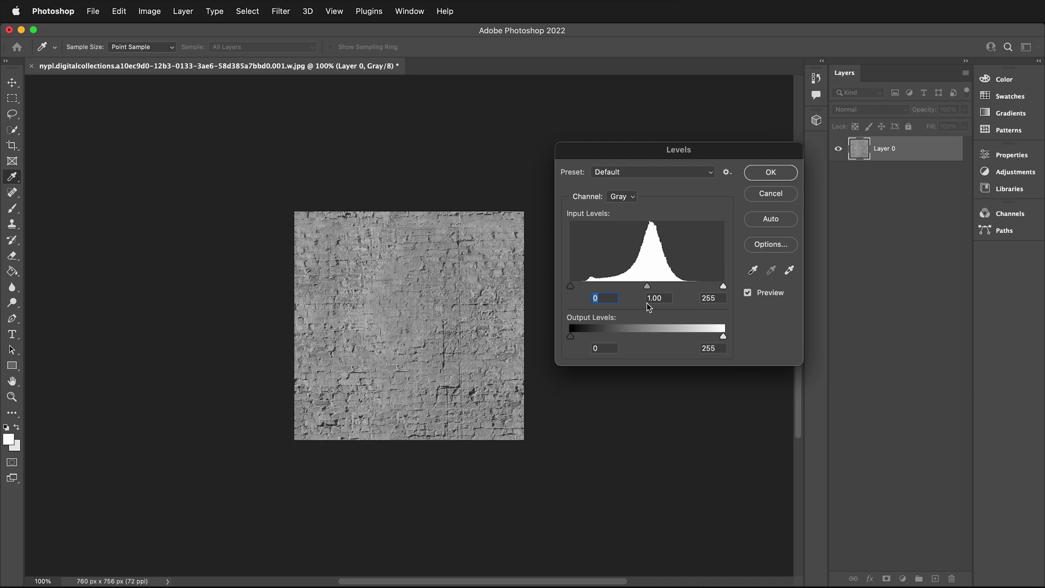
mouse_move(647, 286)
left_mouse_down()
mouse_move(624, 289)
mouse_move(663, 287)
left_mouse_up()
left_click_drag(571, 286, 582, 286)
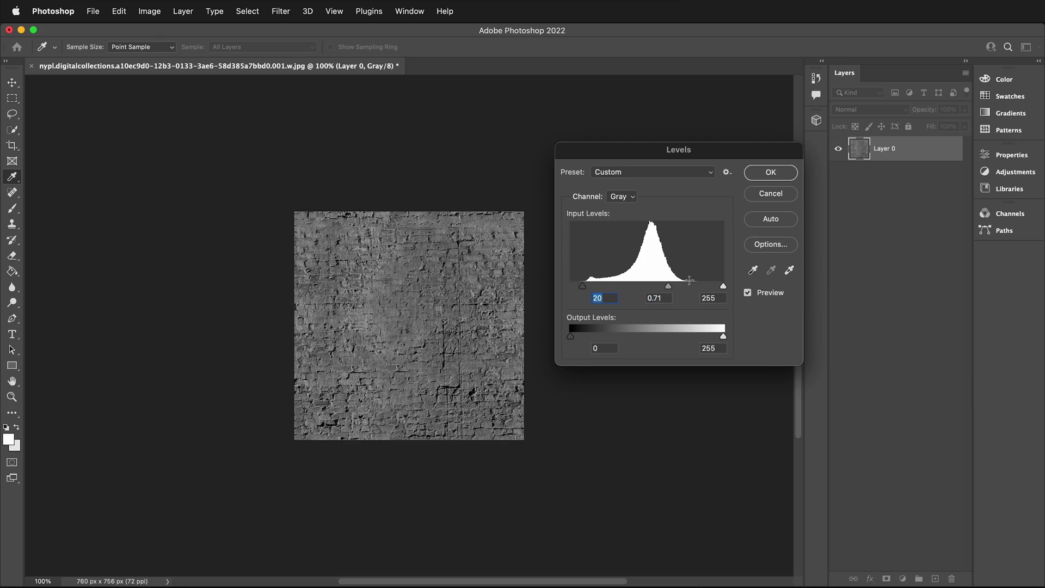
left_click_drag(722, 286, 690, 287)
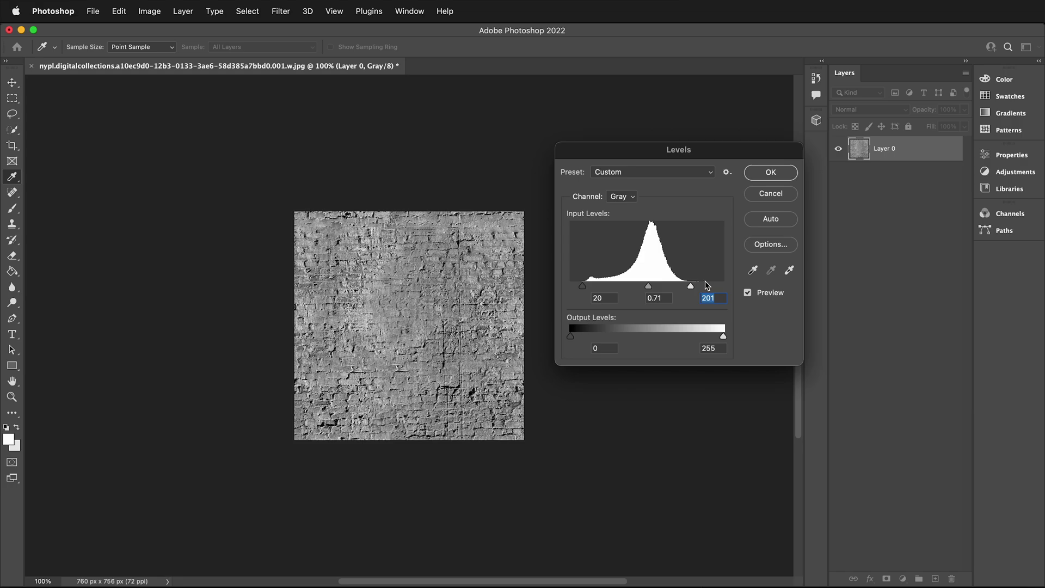
Apply the Levels change, look through Filter > 3D without using it, then undo back to the RGB texture
left_click(770, 172)
key("s")
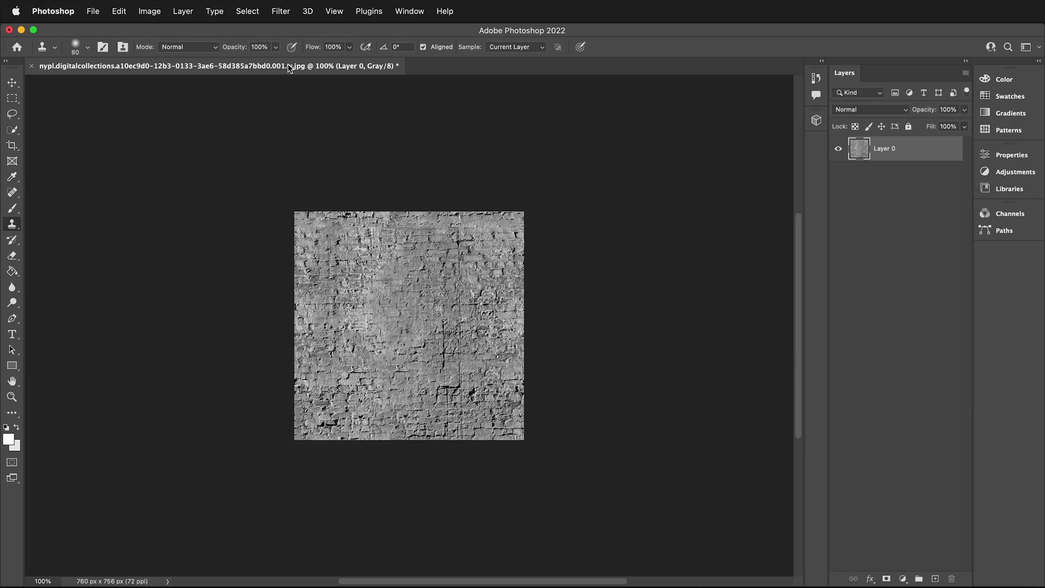
left_click(280, 11)
mouse_move(311, 161)
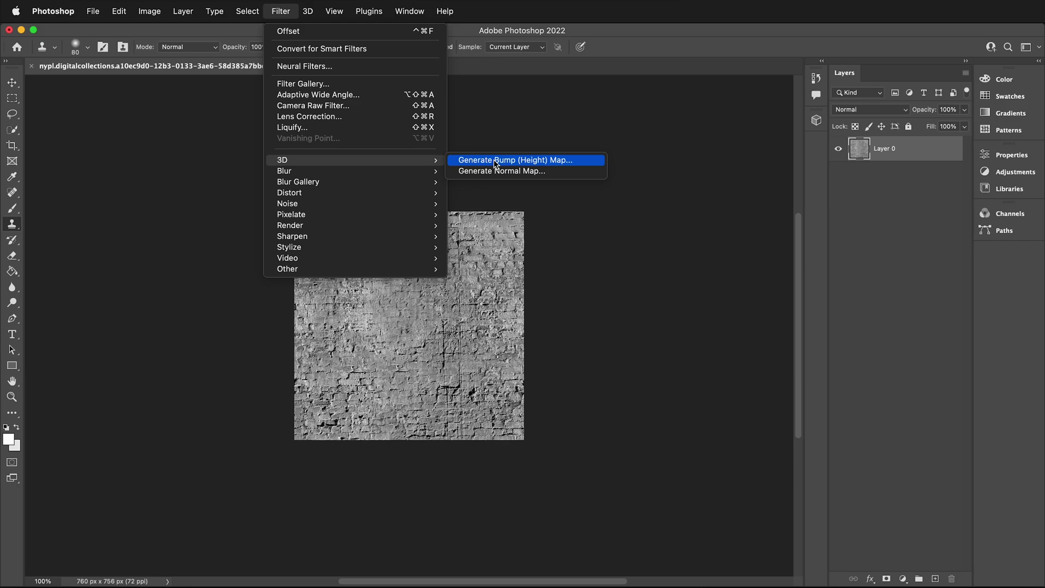
left_click(586, 402)
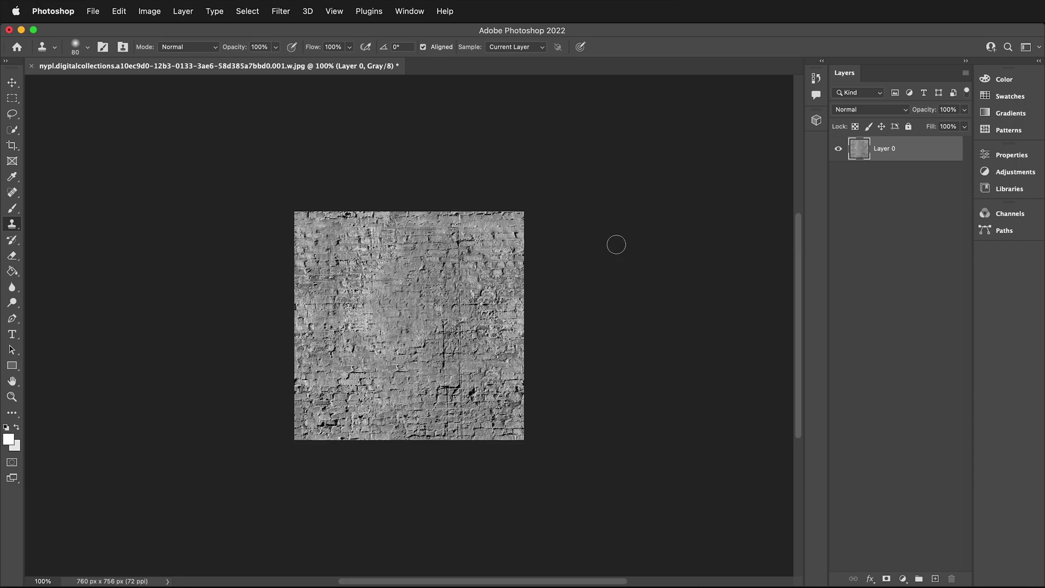
key("super+z")
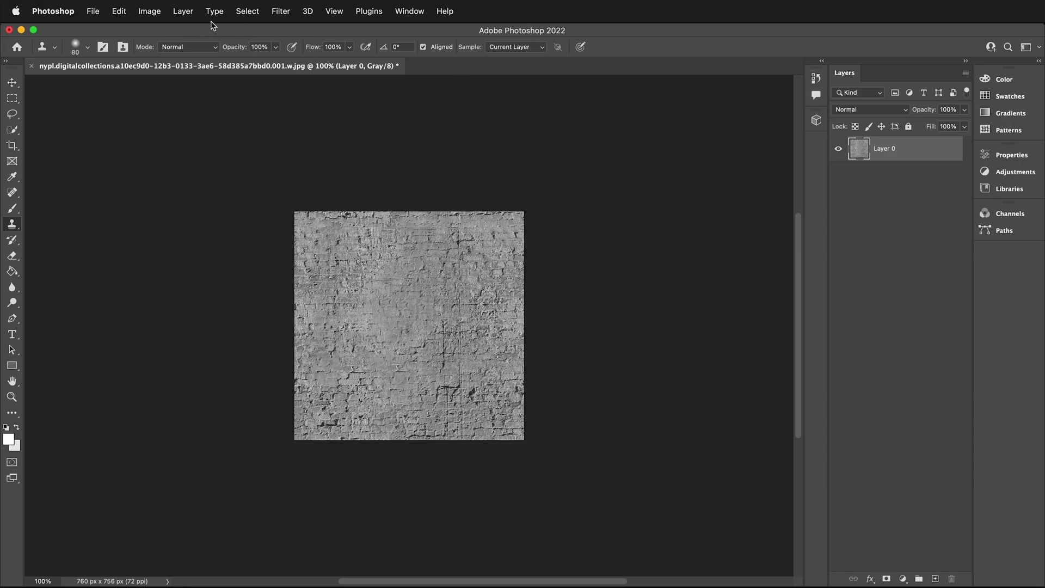
Tint the bricks pinkish with the Neural Filters Colorize filter, nudging Magenta left, on a new layer, and save
left_click(281, 8)
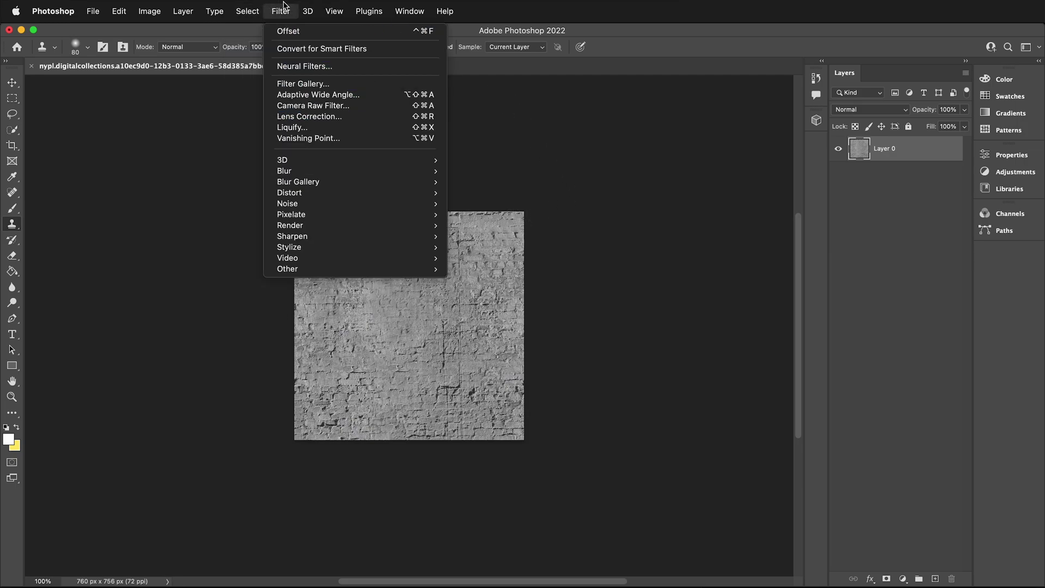
left_click(335, 65)
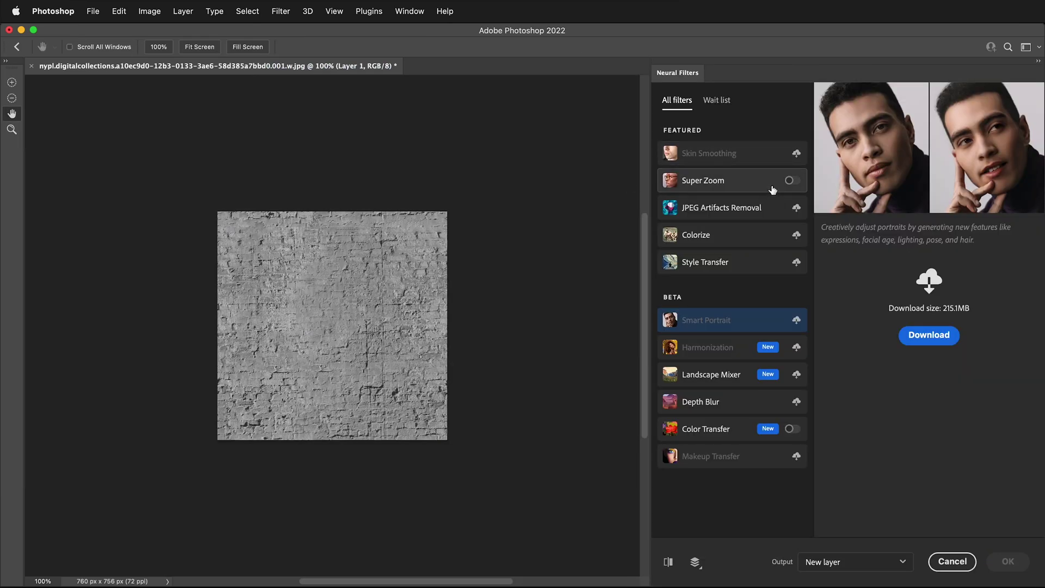
left_click(796, 235)
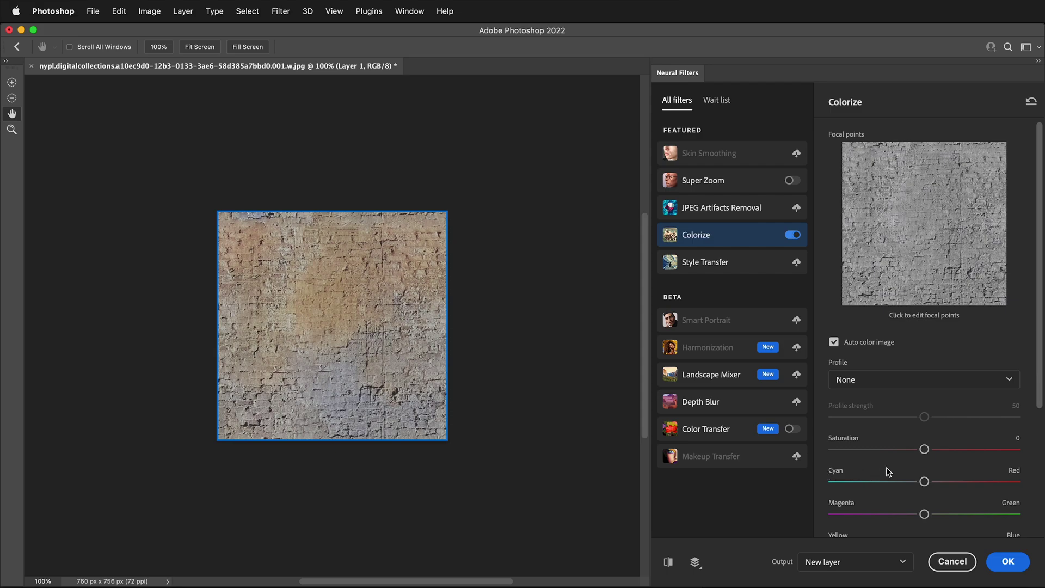
left_click_drag(924, 514, 911, 516)
left_click(1017, 568)
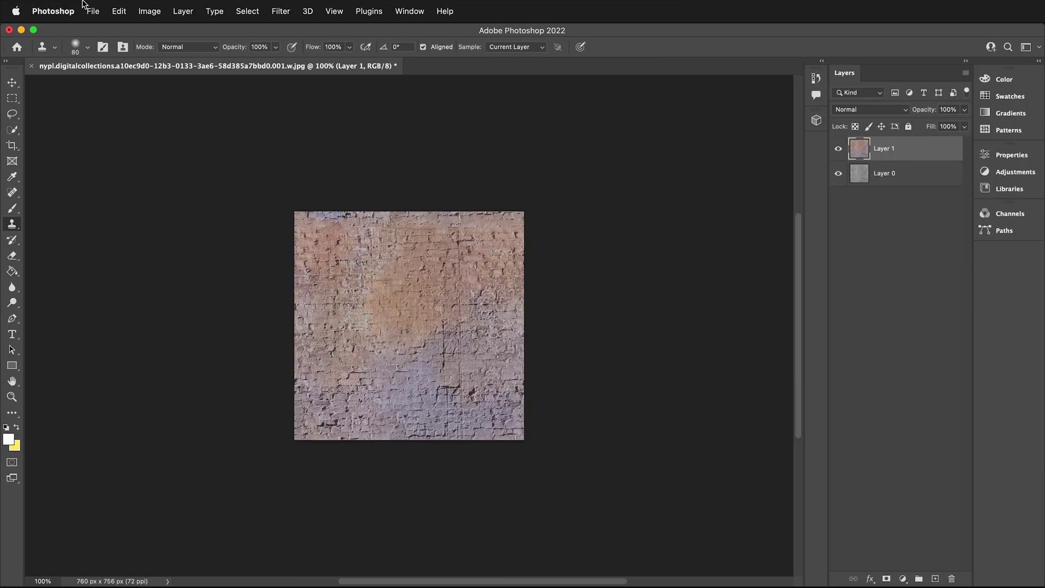
left_click(90, 11)
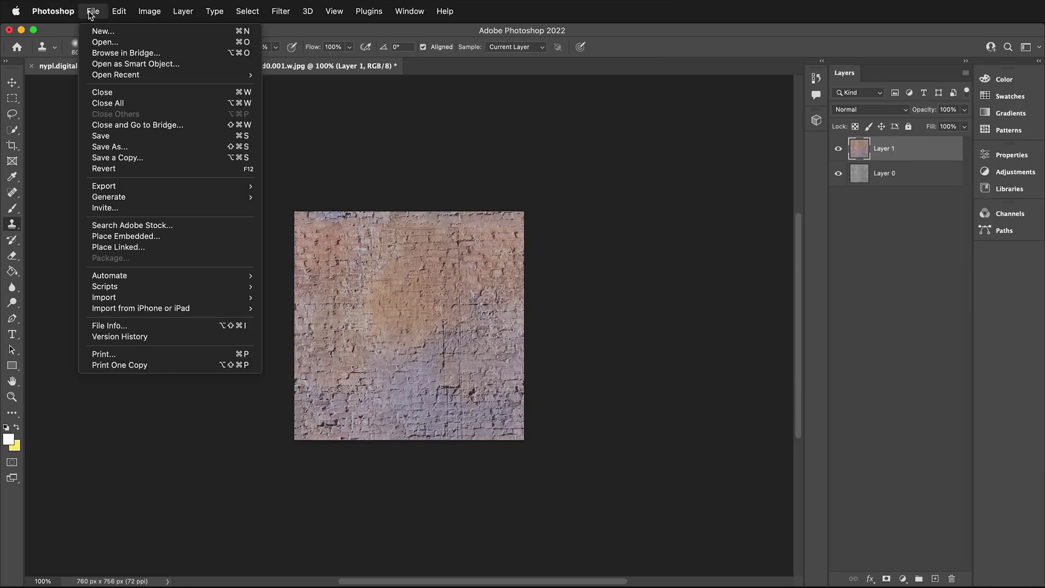
left_click(126, 139)
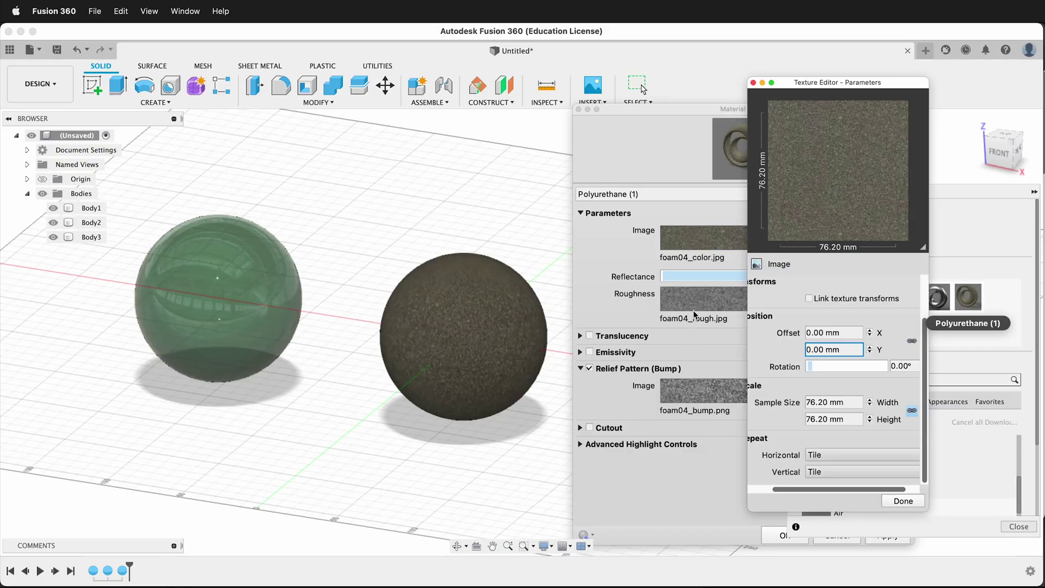
Apply brick.jpg as the image and brick_bump.jpg as roughness to Polyurethane (1)
left_click(754, 83)
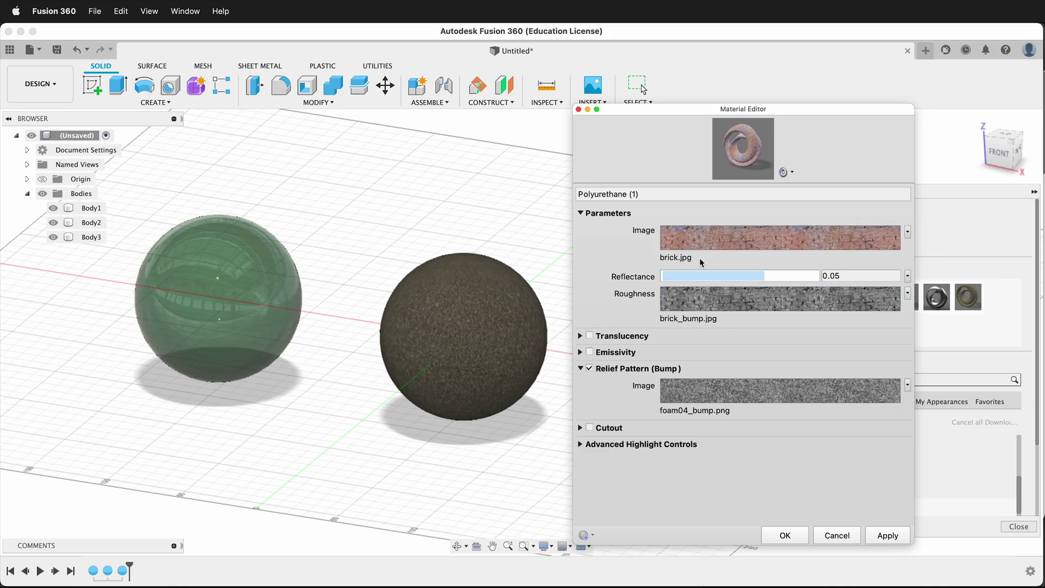
left_click(886, 534)
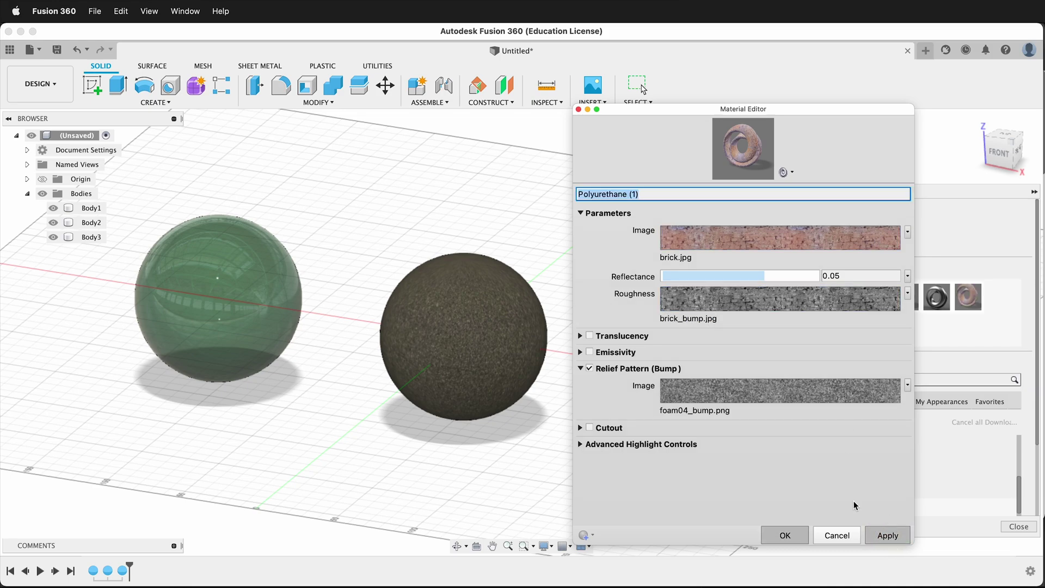
Drag the Polyurethane (1) brick appearance onto the middle sphere and inspect it from several angles
left_click(579, 111)
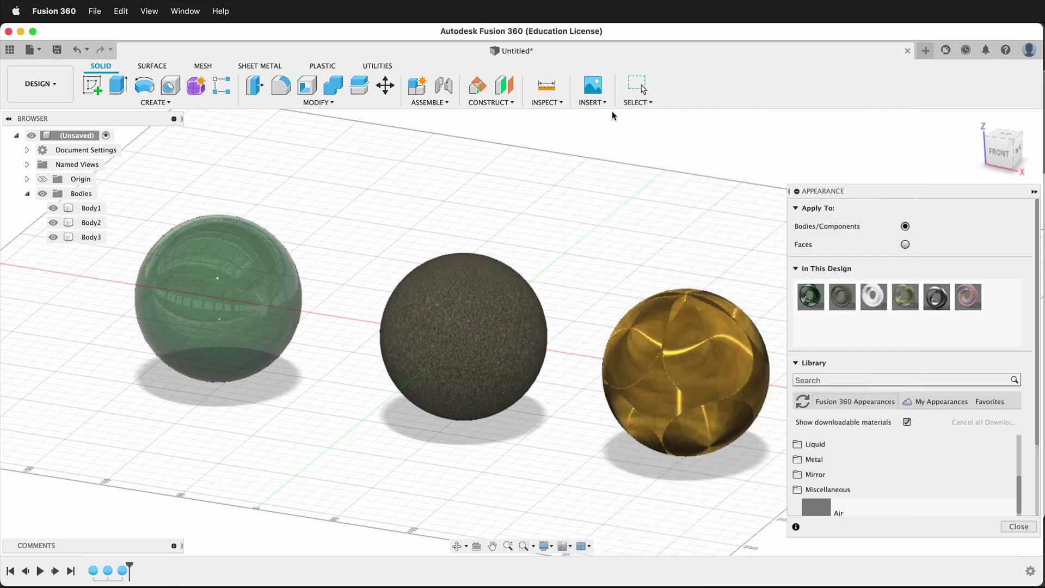
left_click_drag(967, 296, 475, 335)
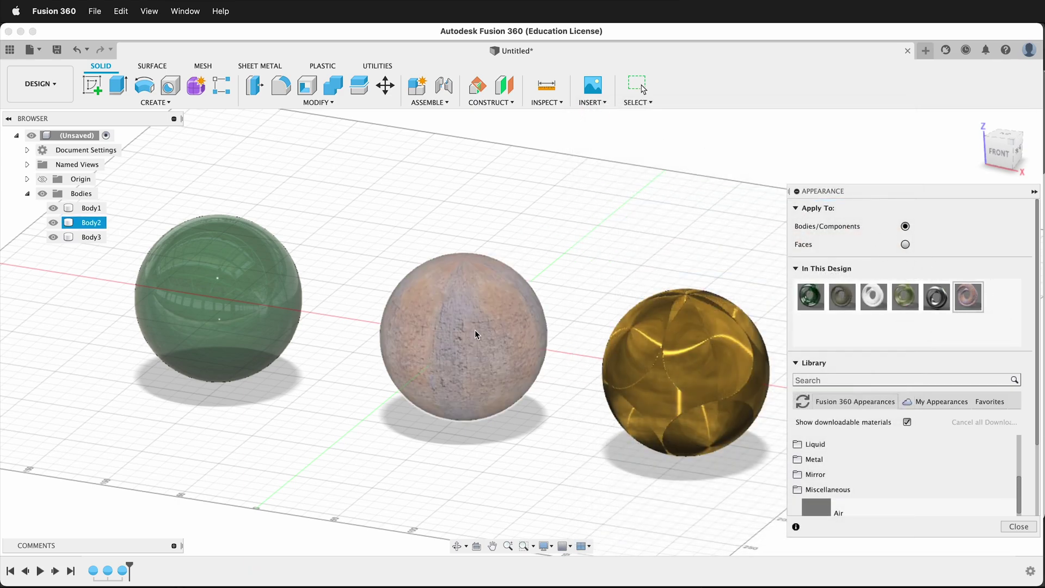
middle_click_drag(419, 367, 464, 390, "shift")
scroll(459, 333, "up", 4)
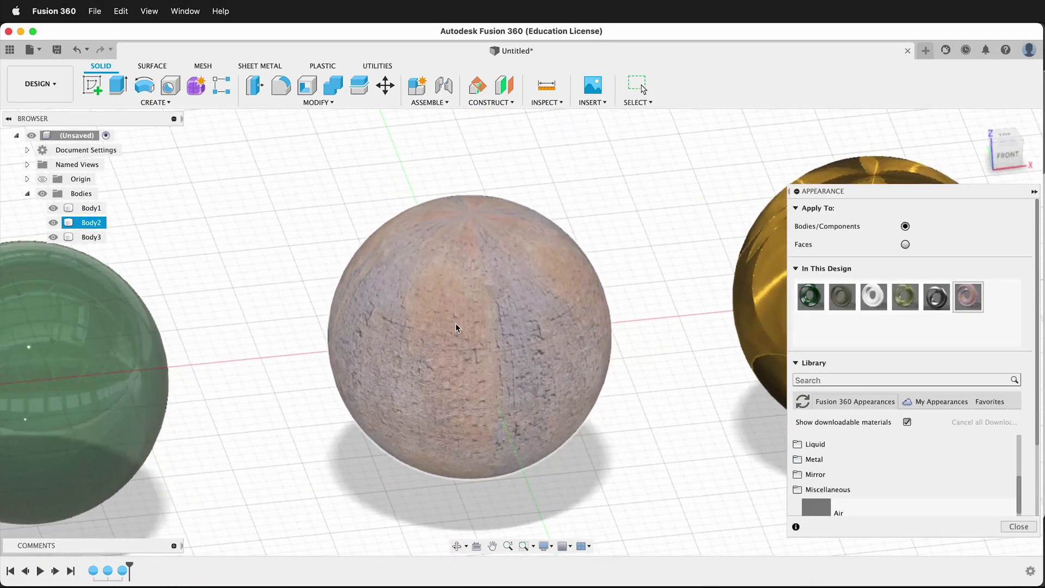
scroll(456, 327, "up", 3)
middle_click_drag(456, 326, 478, 318, "shift")
scroll(546, 327, "down", 4)
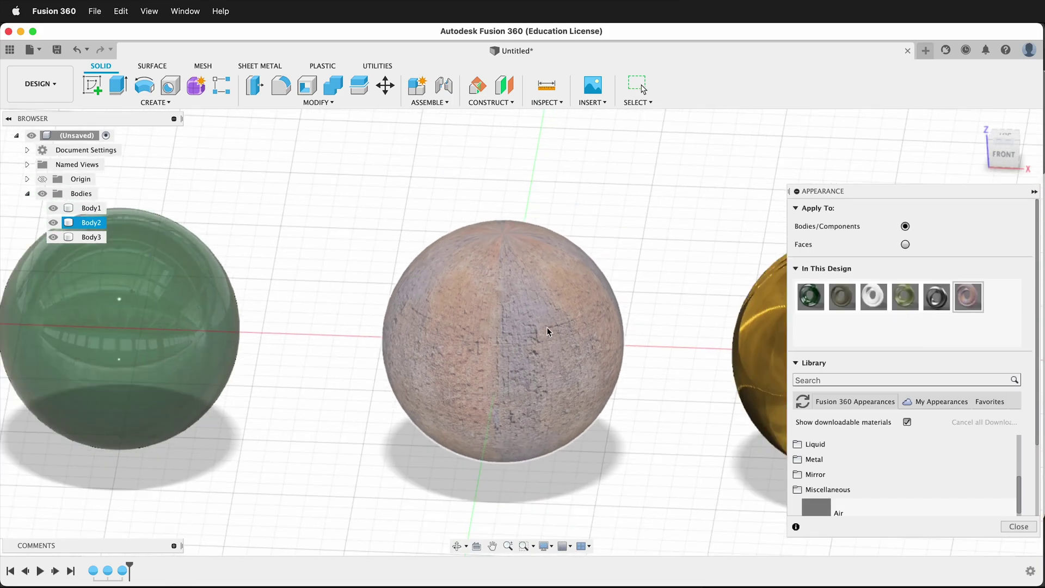
scroll(546, 327, "down", 4)
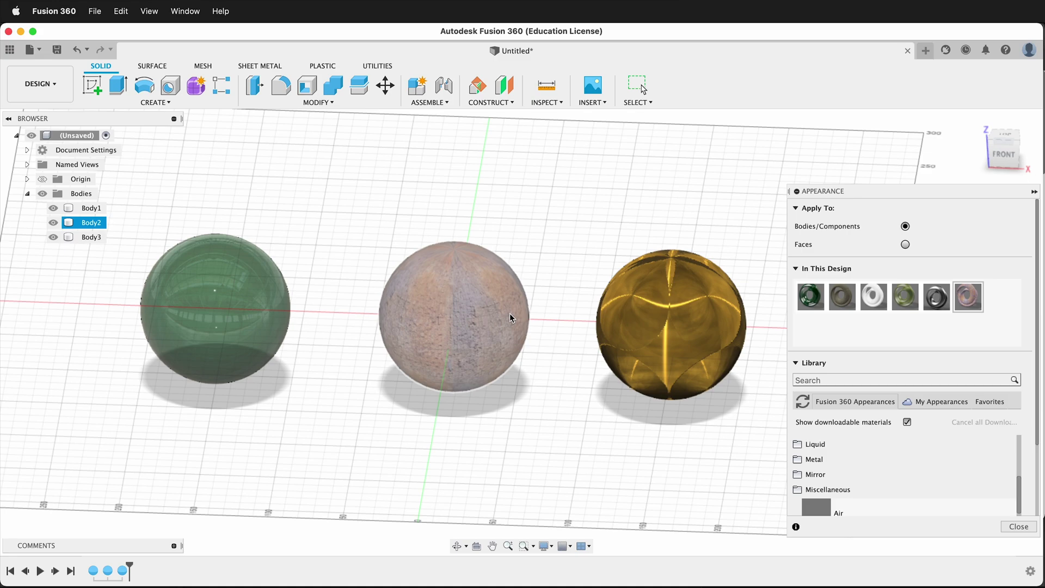
middle_click_drag(452, 321, 504, 309, "shift")
scroll(418, 316, "up", 3)
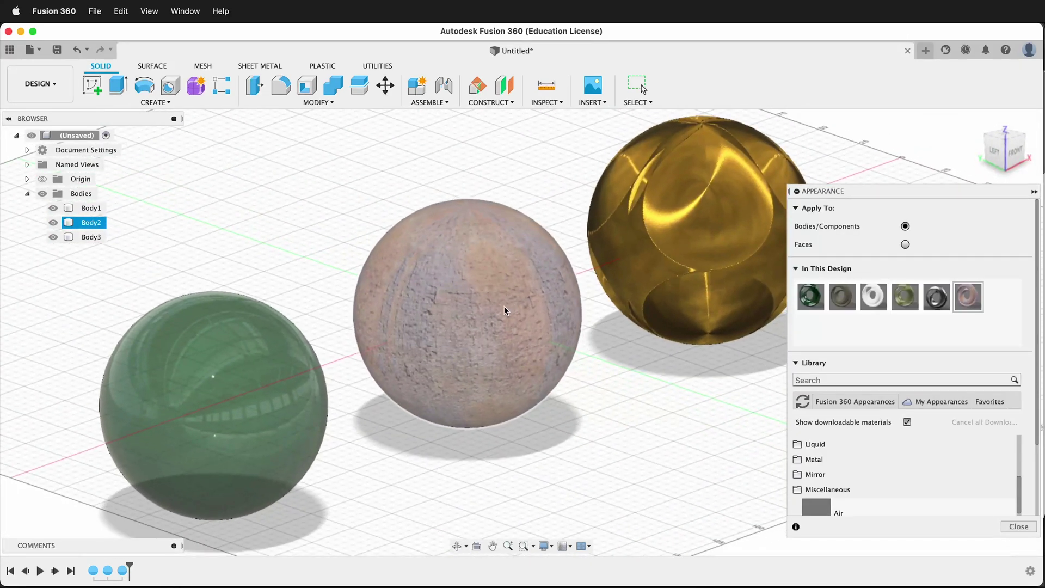